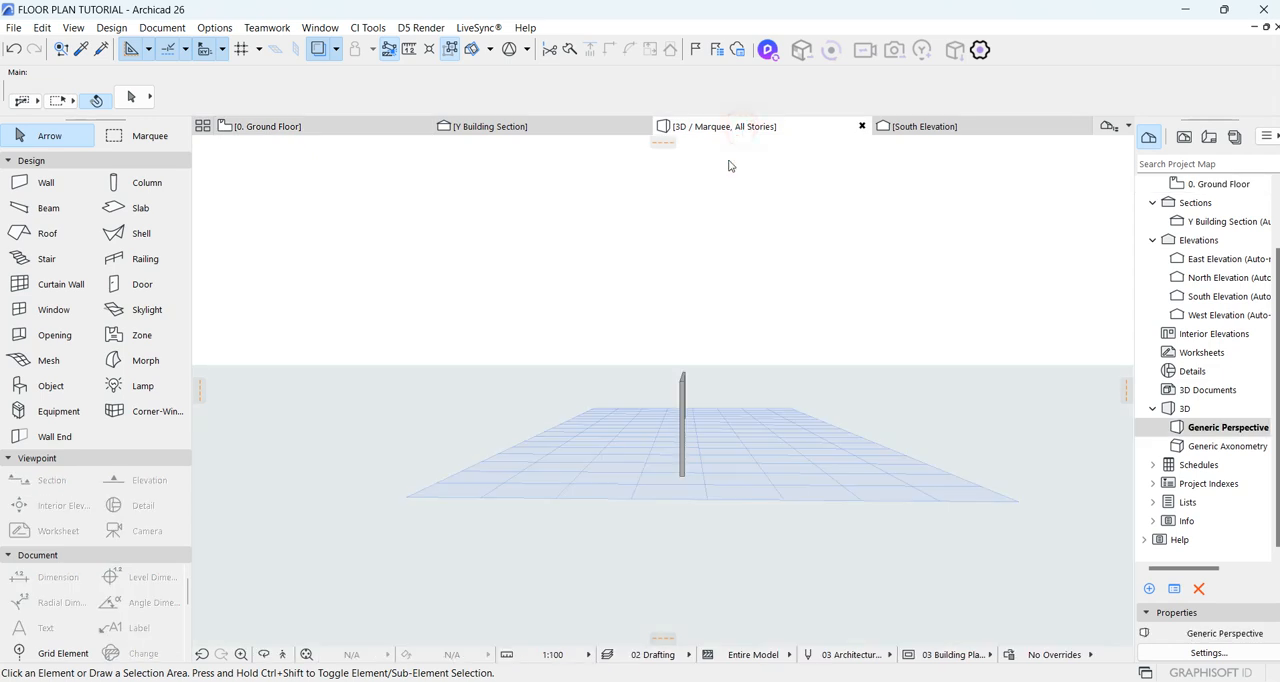
Step: Examine the existing wall in the 3D perspective from a raised, oblique viewpoint
scroll(803, 424, "up", 6)
scroll(787, 425, "down", 5)
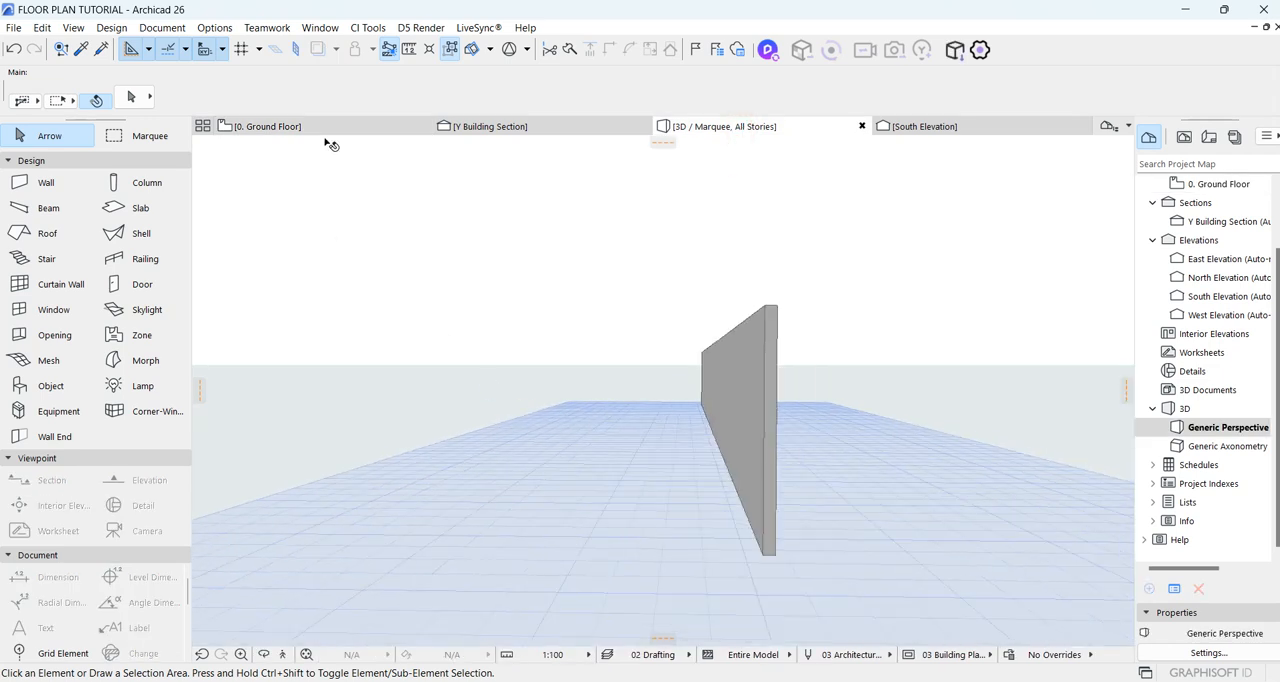
scroll(877, 398, "up", 1)
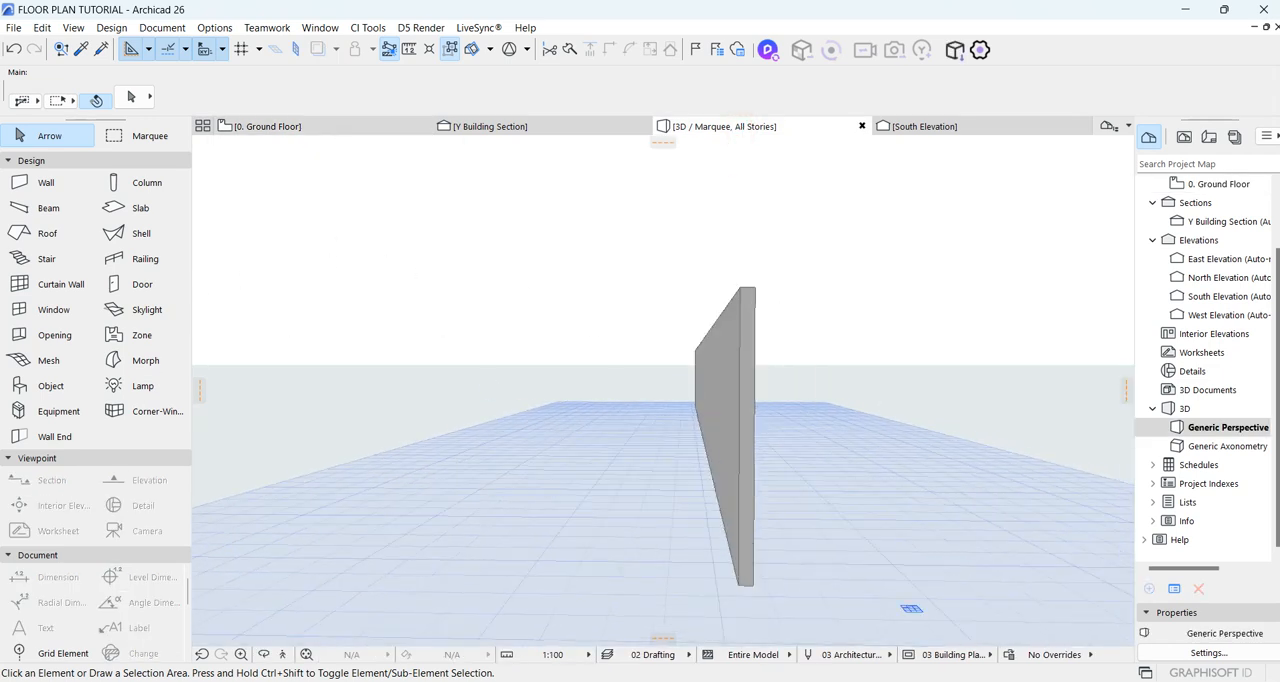
left_click(266, 655)
left_click_drag(769, 370, 850, 380)
Step: On the ground floor plan, split the vertical wall in two by inserting a node at its midpoint
left_click(330, 127)
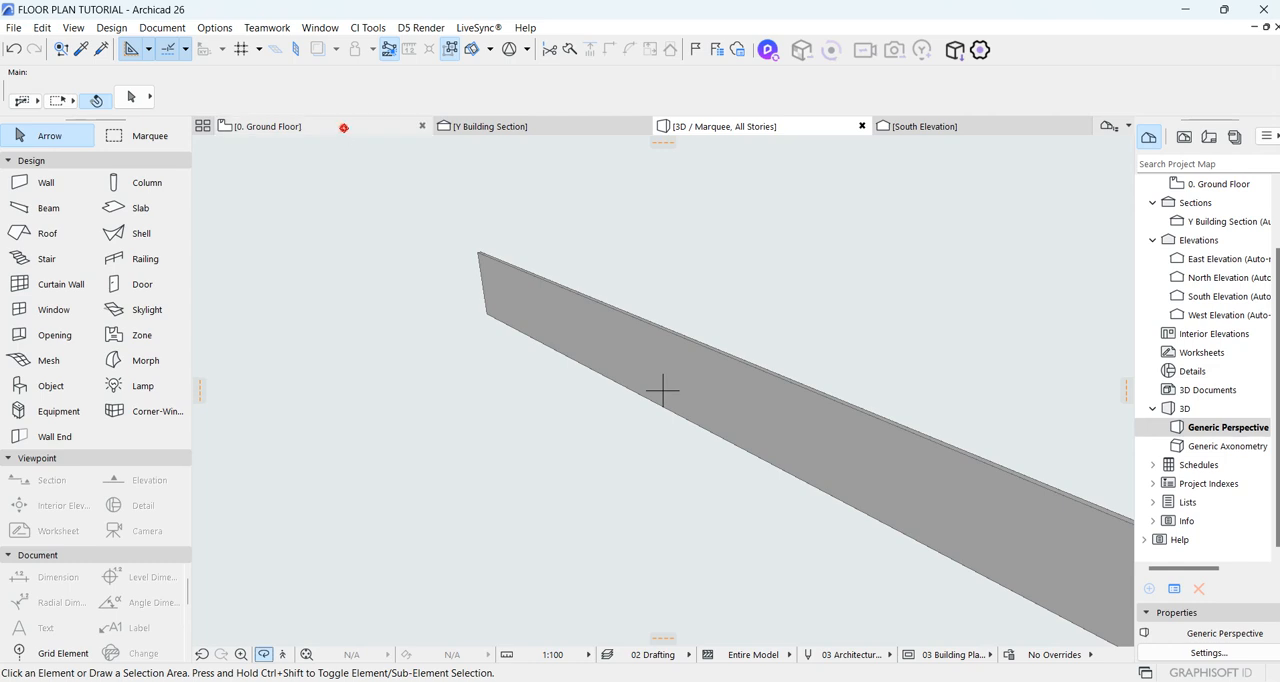
left_click(616, 421)
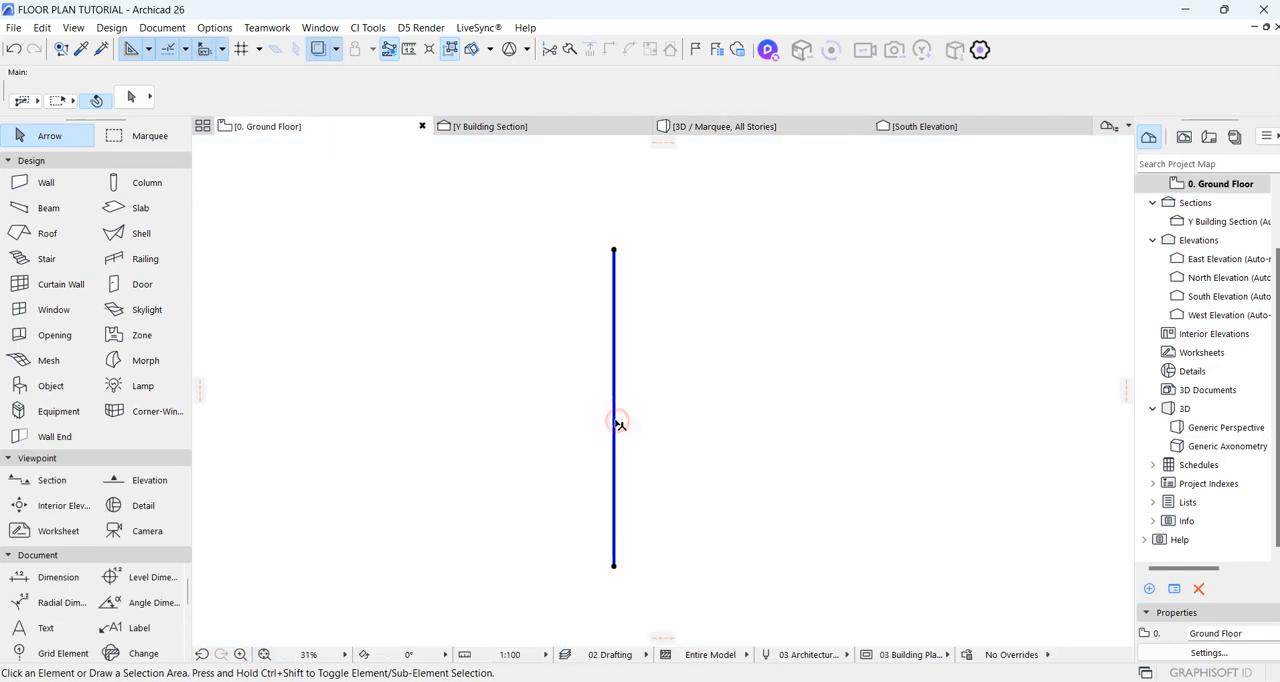
left_click(613, 418)
left_click(222, 148)
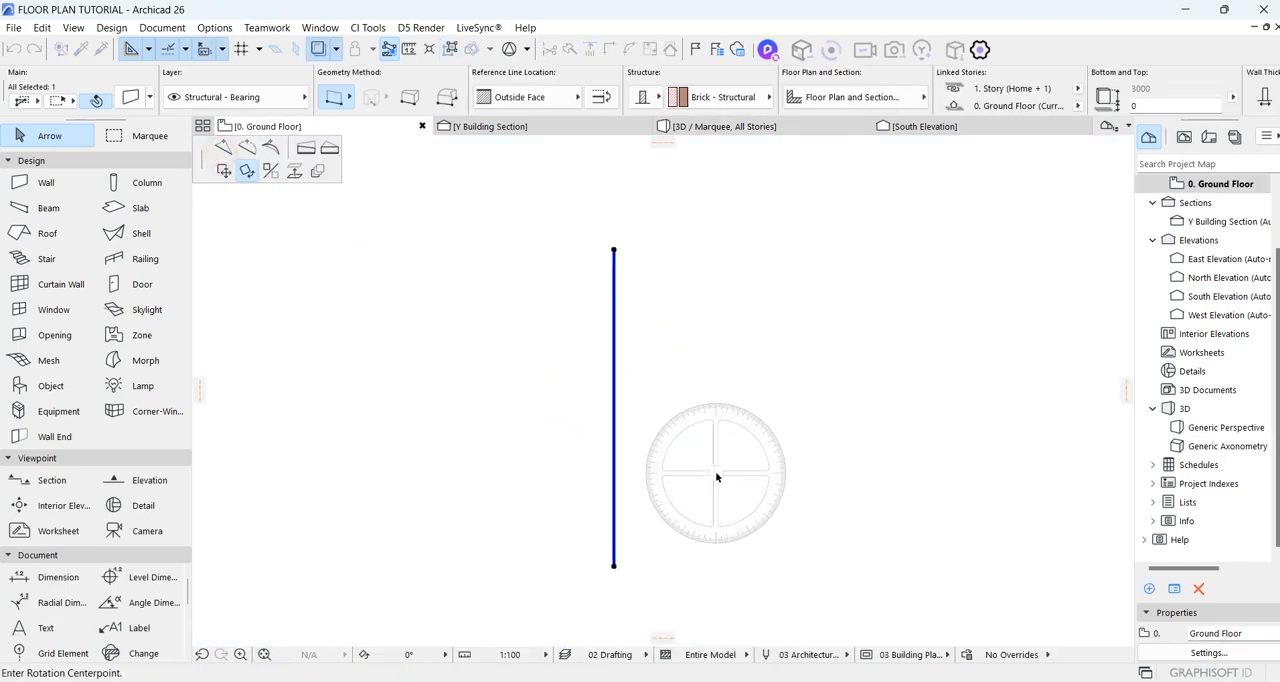
left_click(614, 420)
Step: Pull the meeting ends of the two wall halves apart to leave a gap between them on the ground floor plan
left_click(615, 415)
left_click(613, 419)
left_click(619, 379)
left_click(614, 423)
left_click(614, 422)
left_click(614, 436)
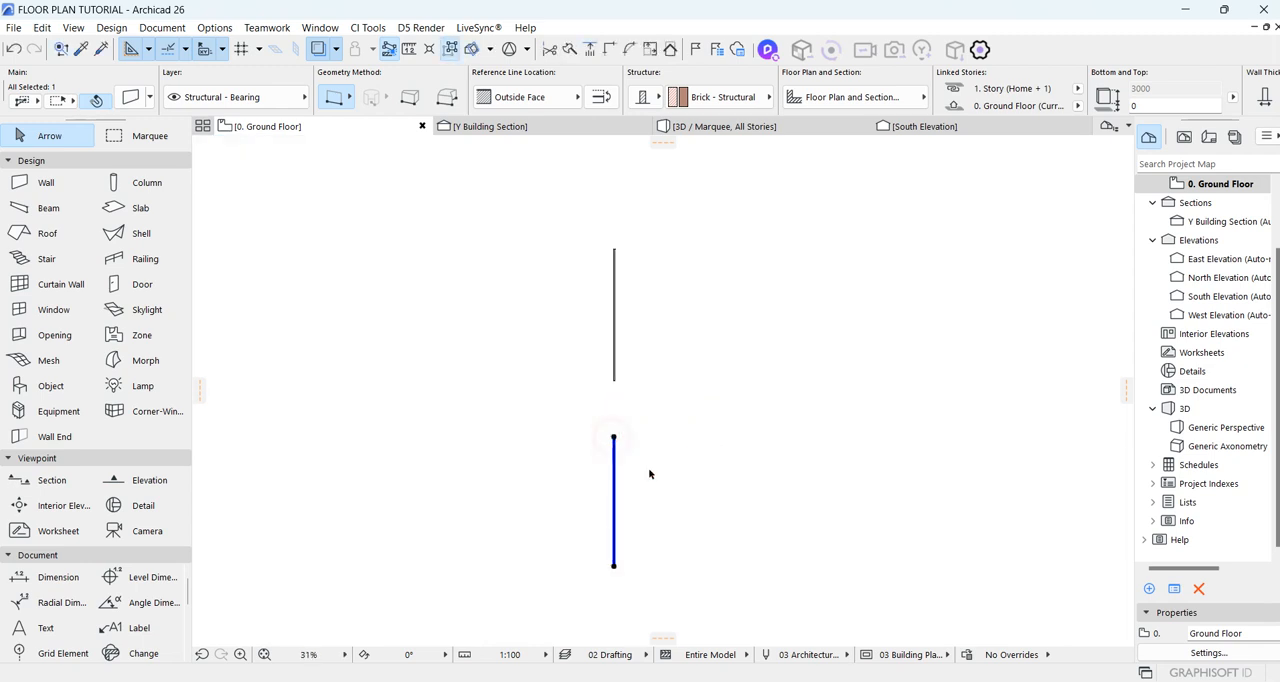
left_click(651, 474)
Step: In the 3D view, turn the nearer wall into a log wall with the first log shape and a log height of 450
left_click(733, 126)
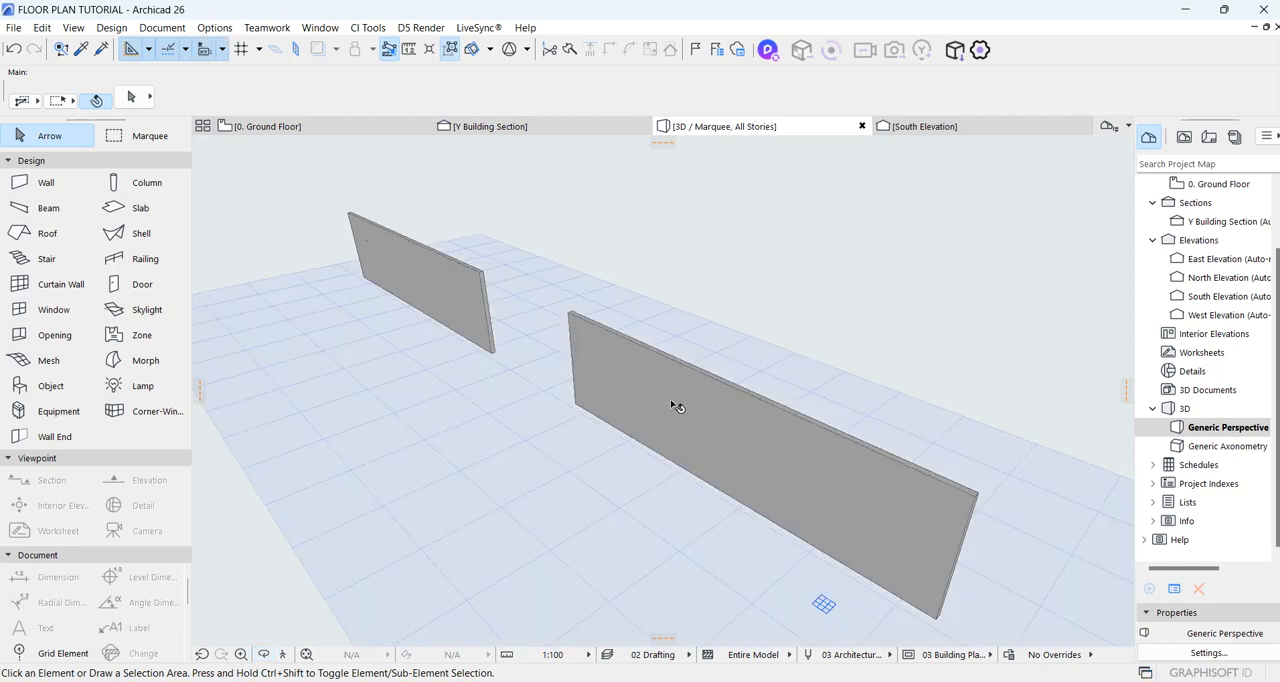
left_click(670, 400)
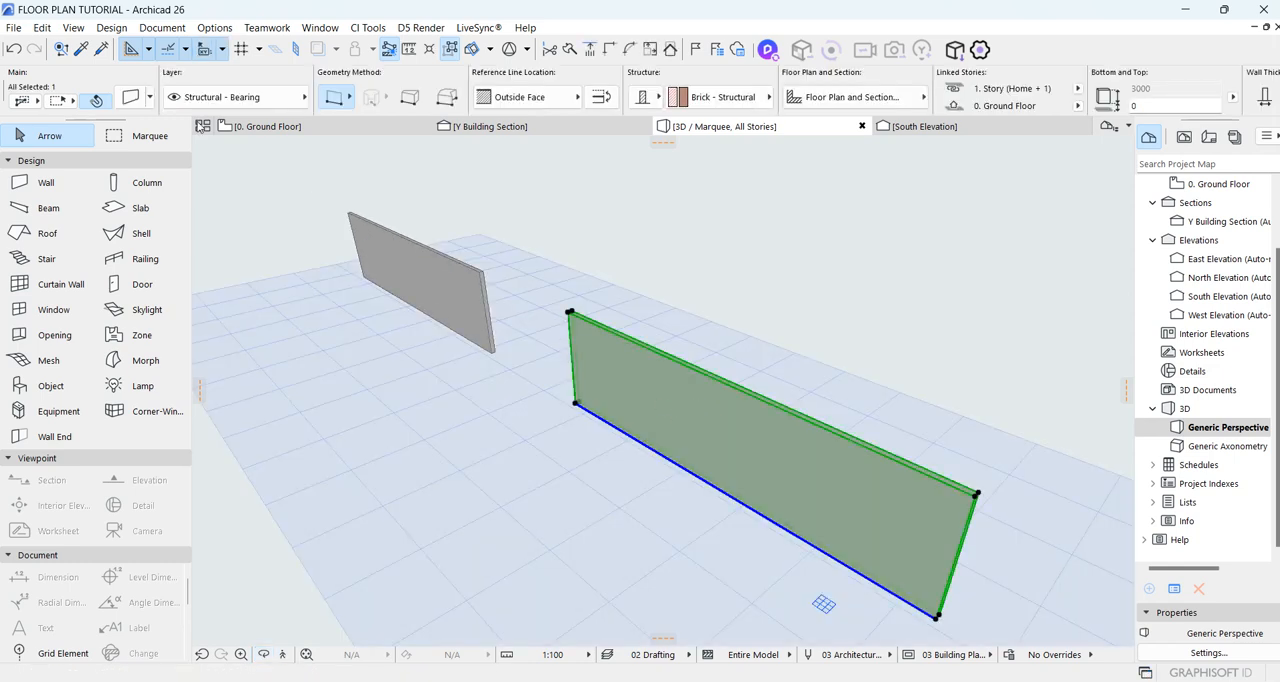
left_click(129, 99)
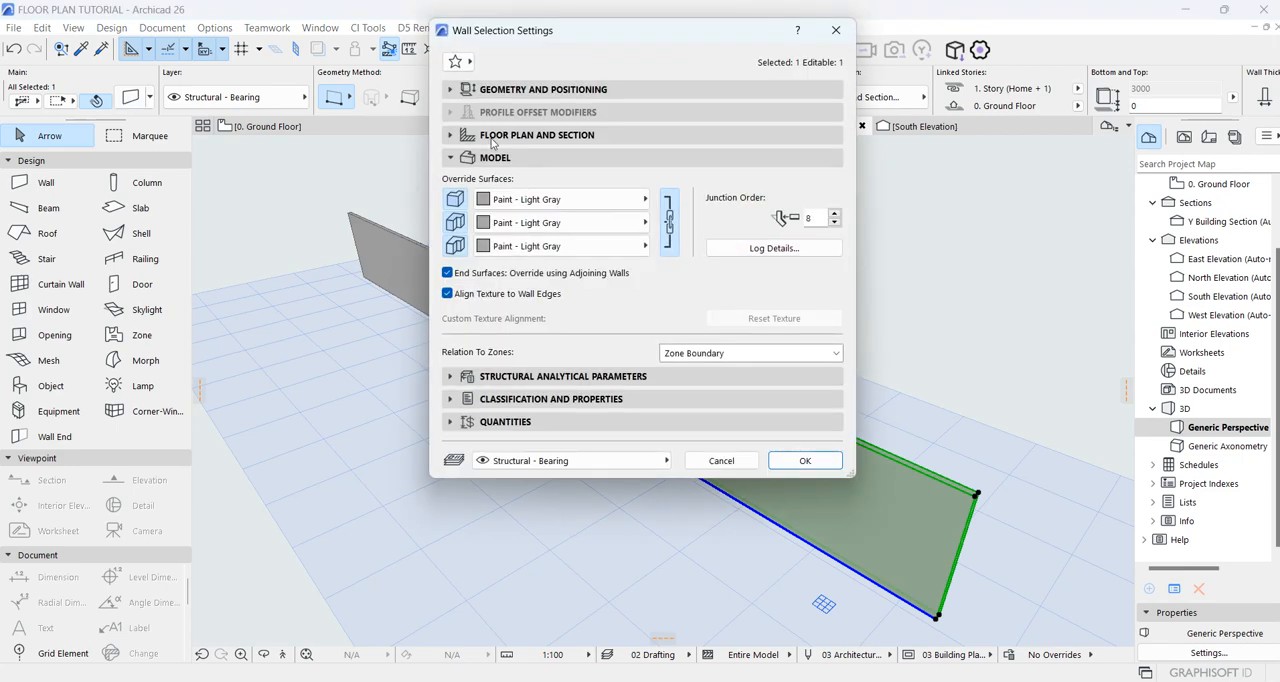
left_click(752, 250)
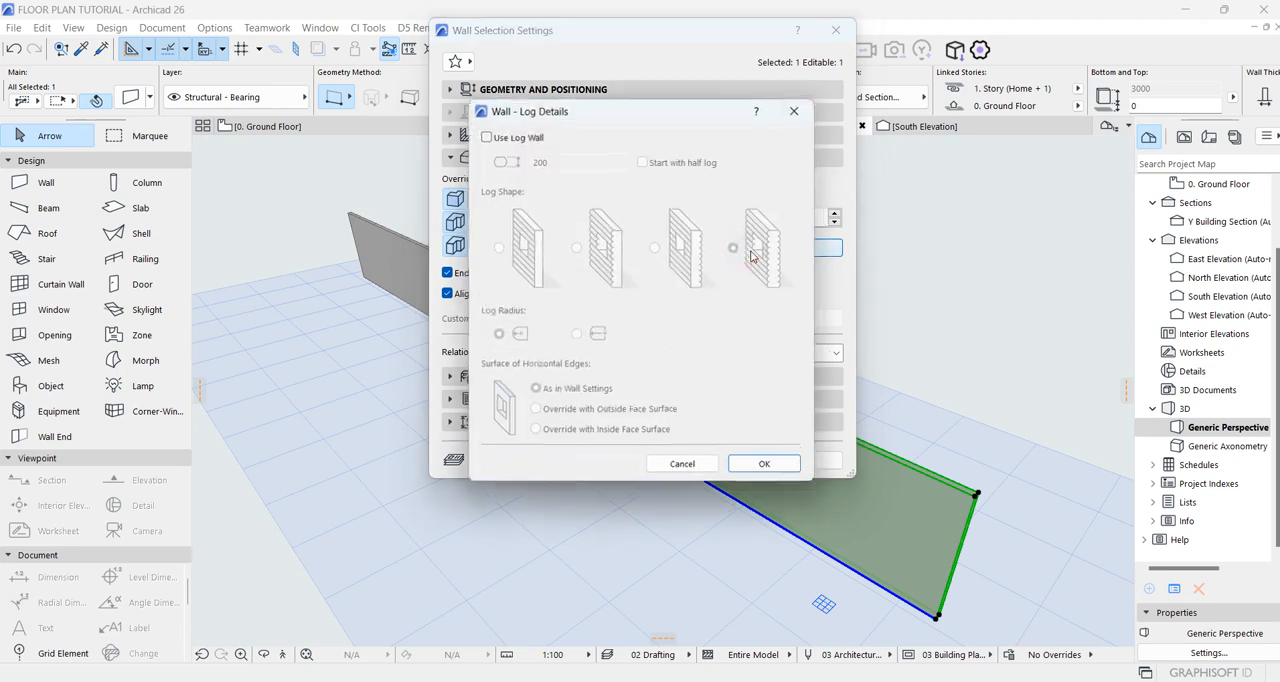
left_click(485, 135)
left_click(498, 248)
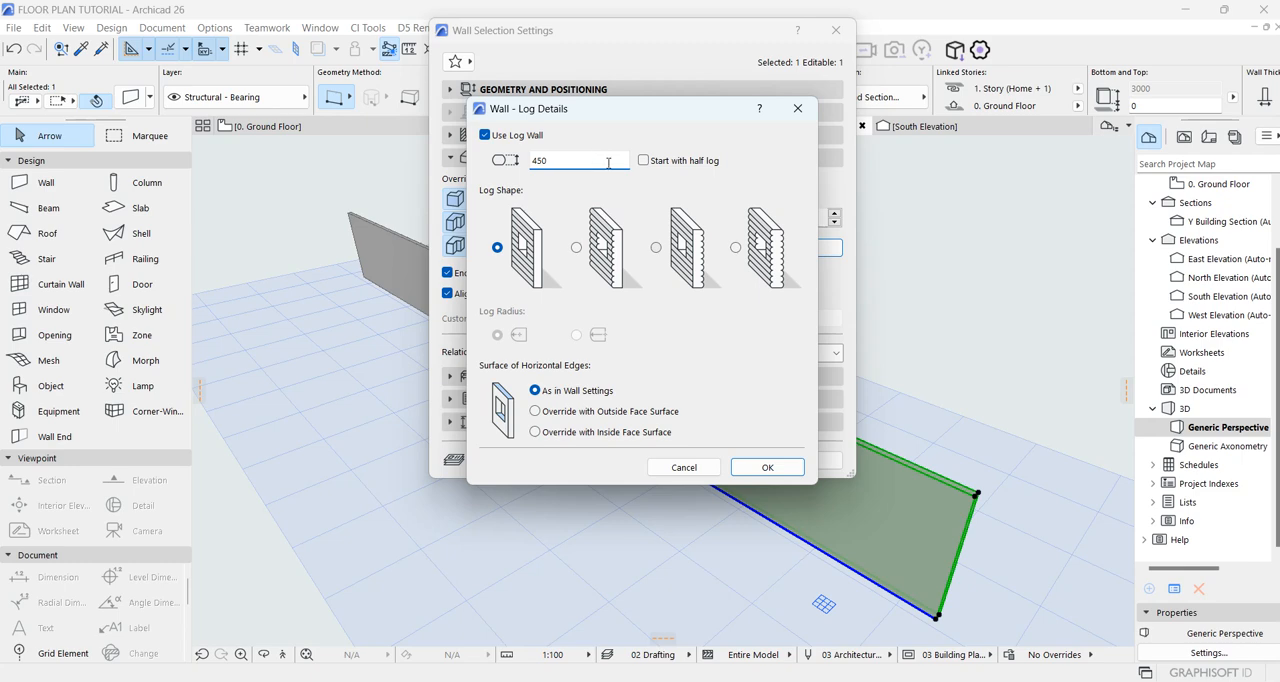
left_click(767, 467)
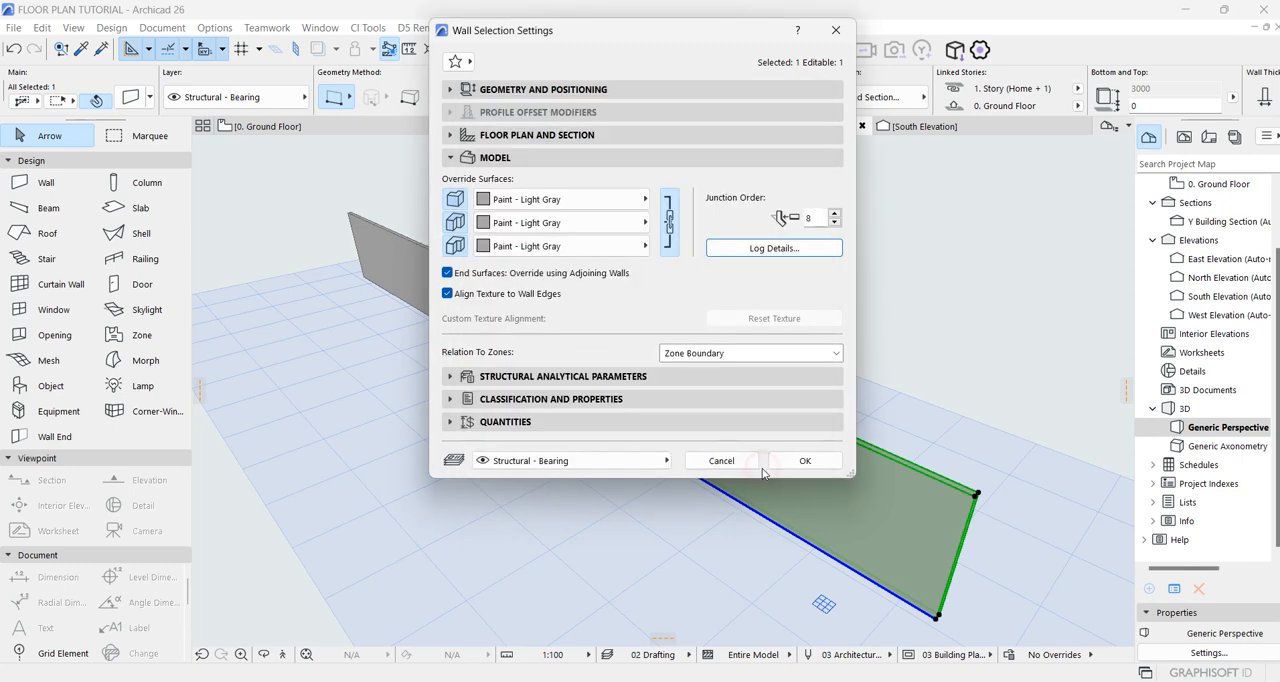
left_click(808, 460)
Step: Set the log height of the nearer wall to 600
scroll(806, 491, "up", 8)
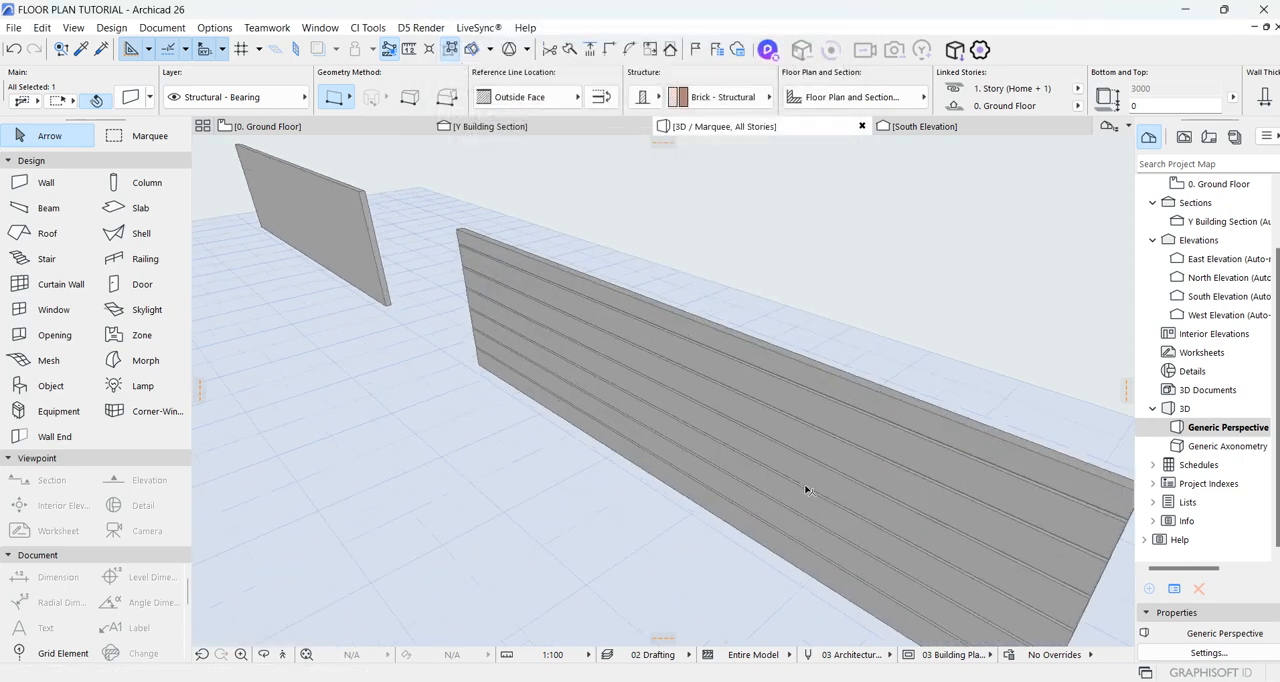
middle_click_drag(620, 348, 525, 429, "shift")
left_click(399, 494)
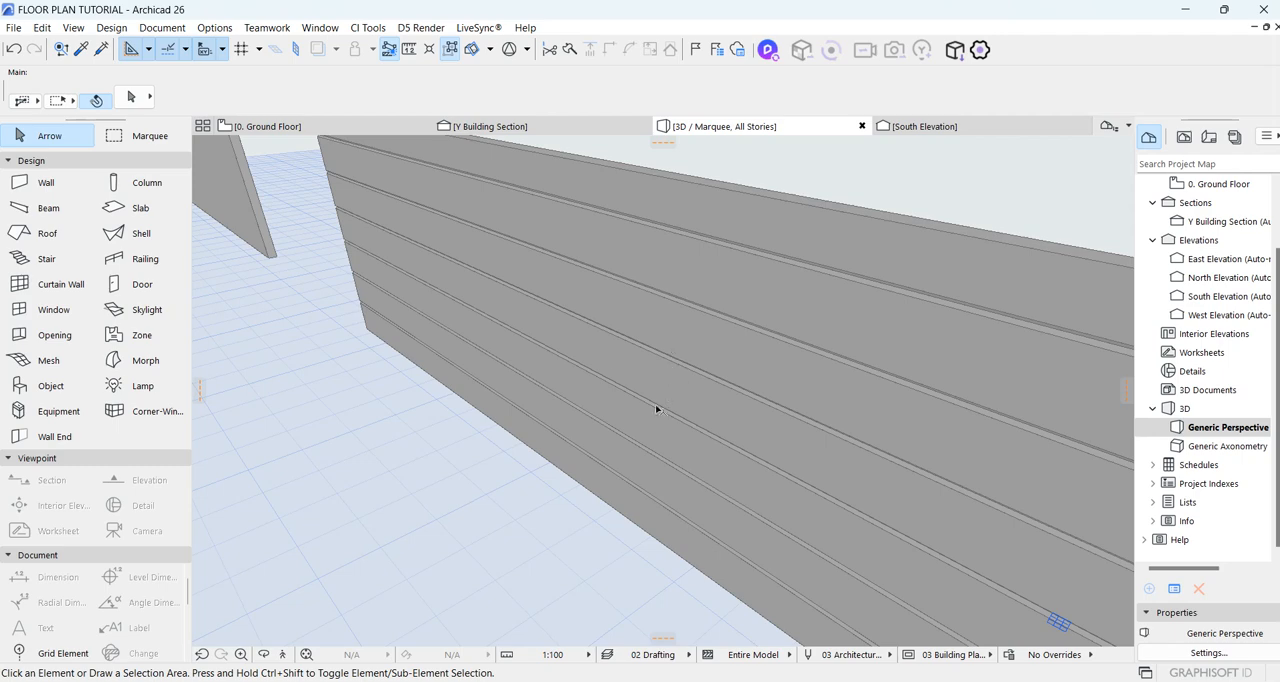
left_click(590, 298)
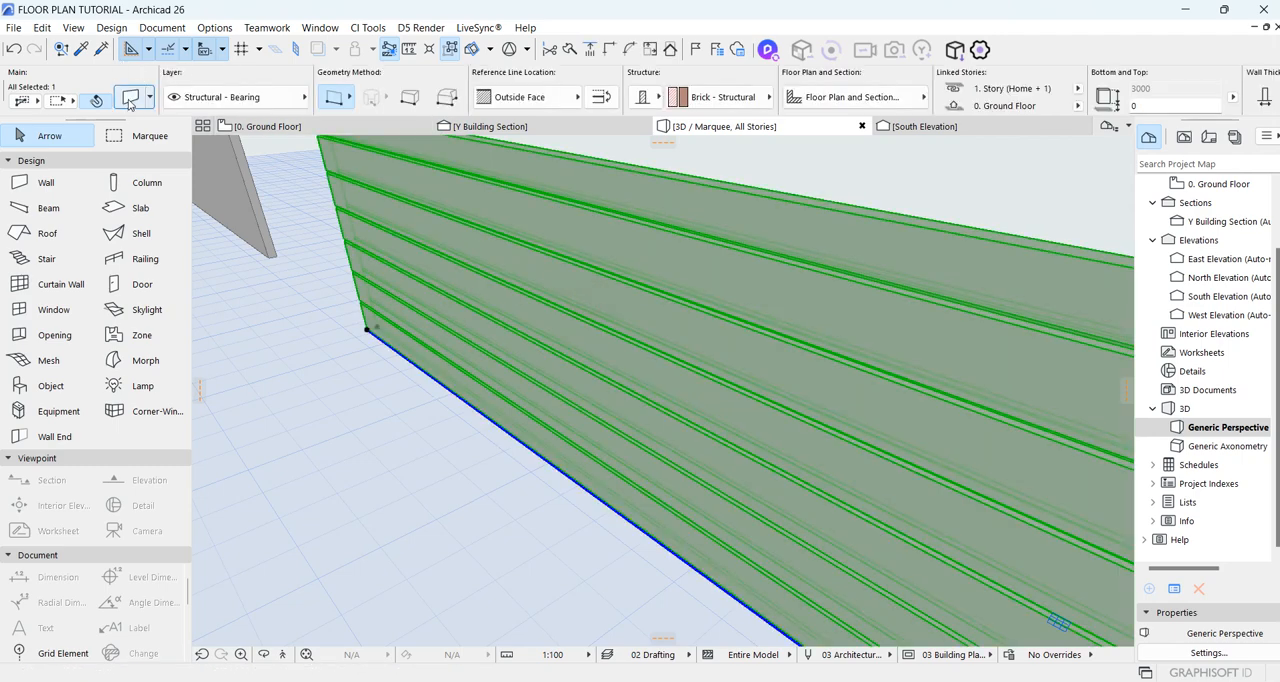
key("ctrl+t")
left_click(768, 249)
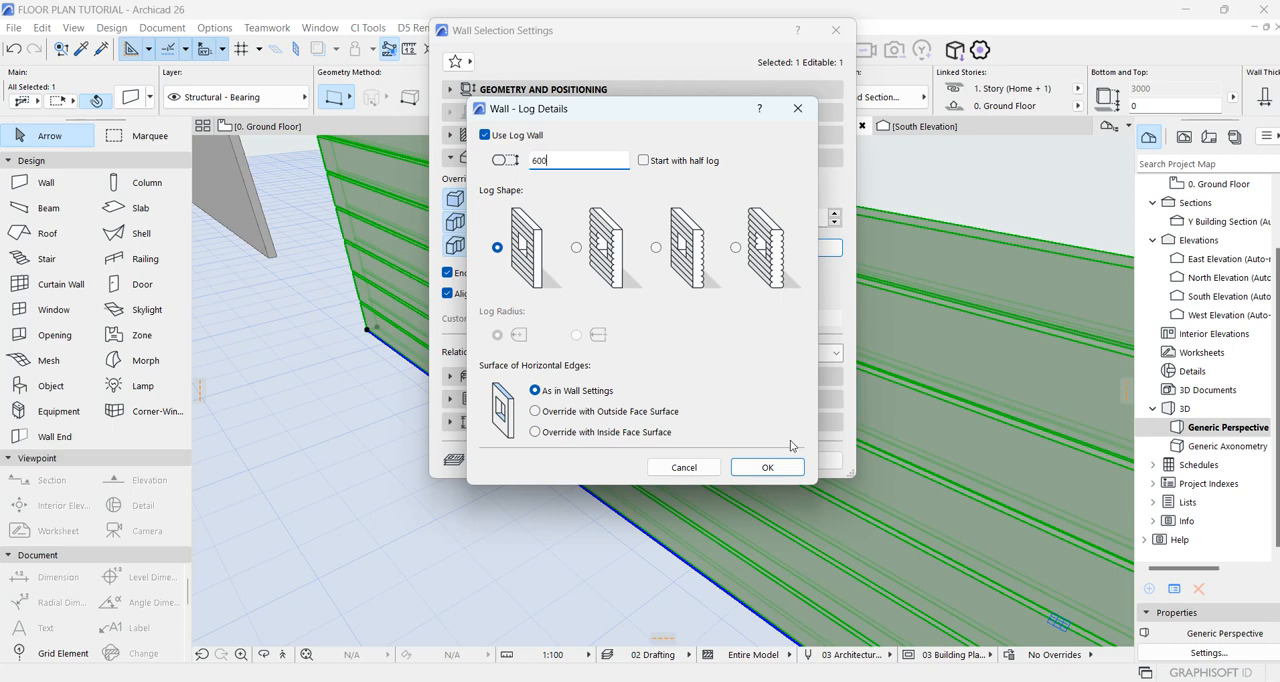
type("600")
left_click(768, 467)
left_click(790, 461)
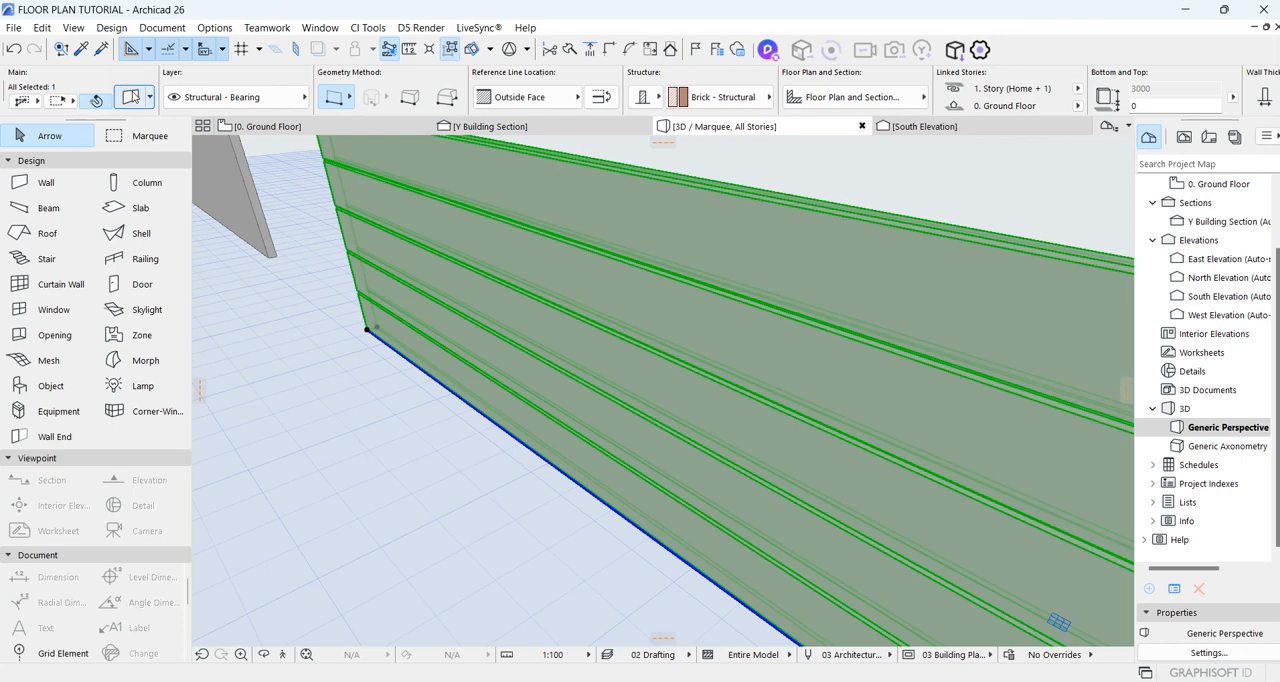
Step: Reduce the log height of the nearer wall to get narrower horizontal courses
left_click(130, 96)
left_click(749, 246)
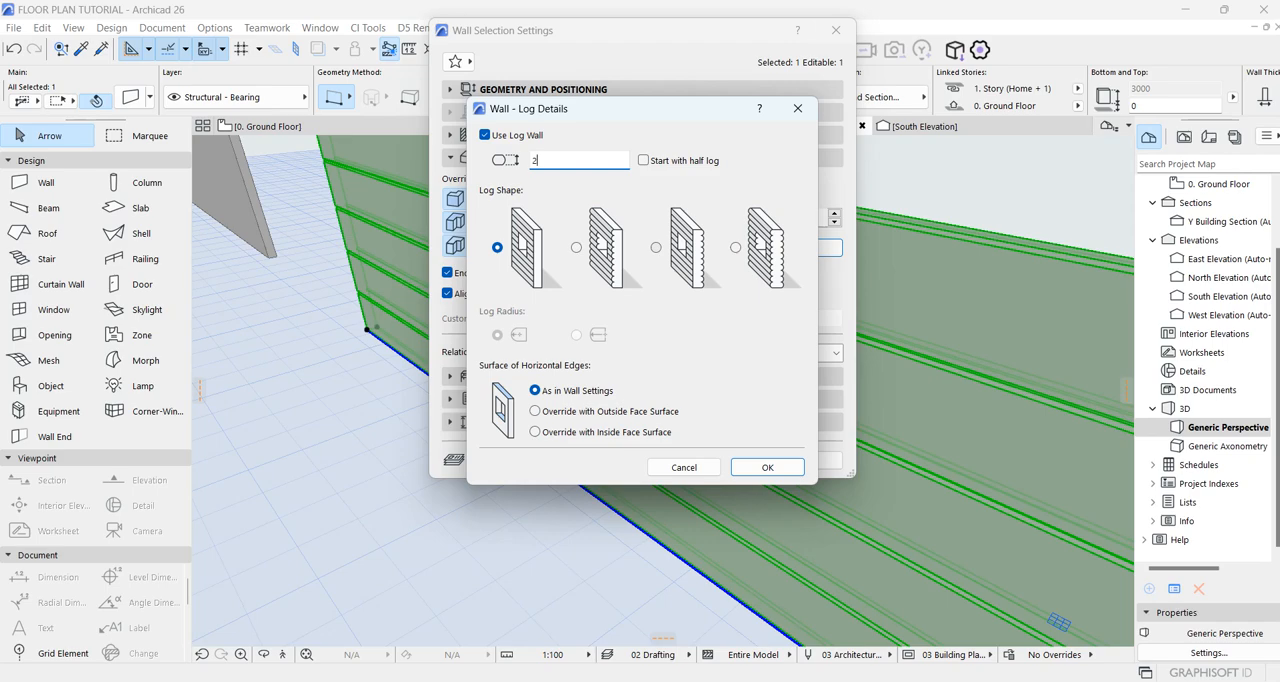
left_click(767, 467)
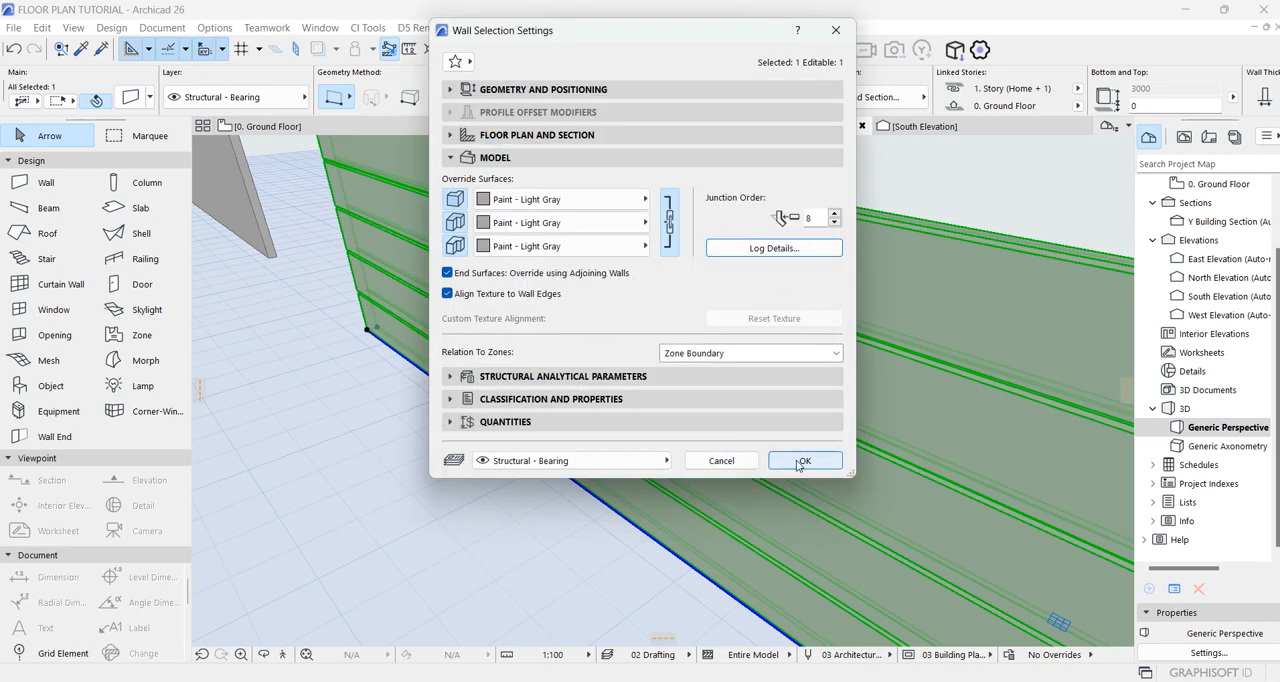
left_click(798, 460)
key("Escape")
Step: Examine the grooved log wall beside the plain wall from several angles and distances in the 3D view
scroll(543, 294, "down", 8)
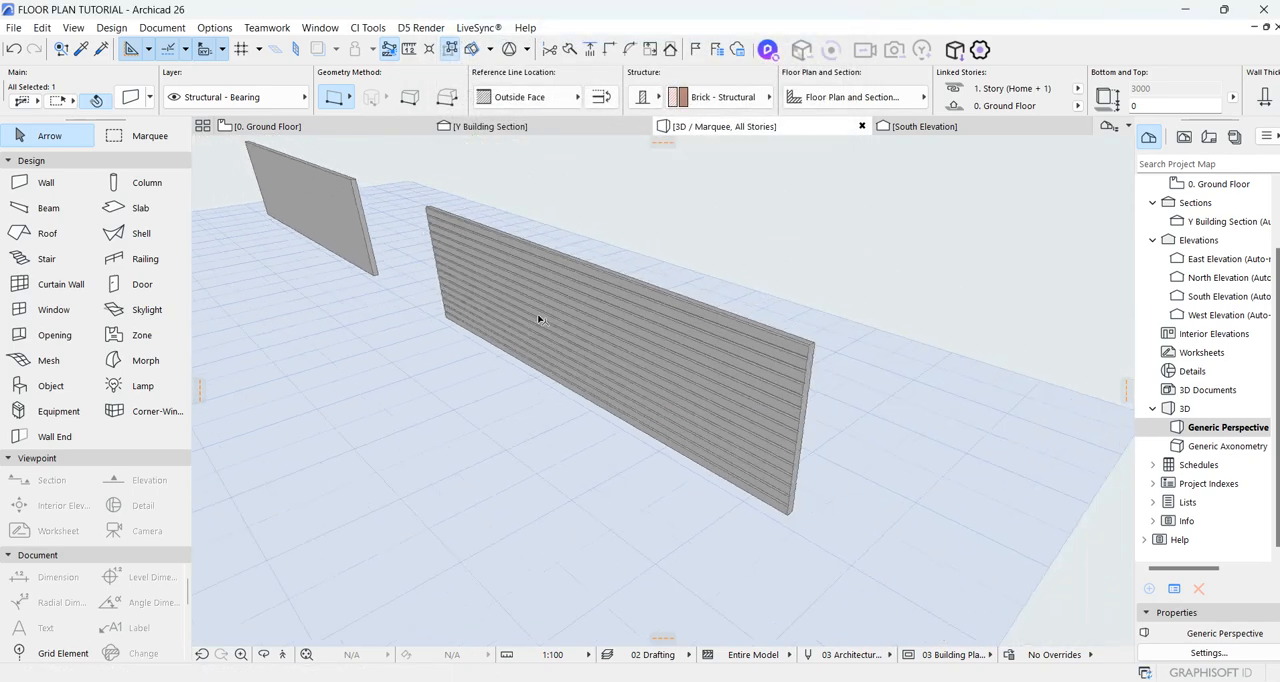
scroll(563, 275, "up", 5)
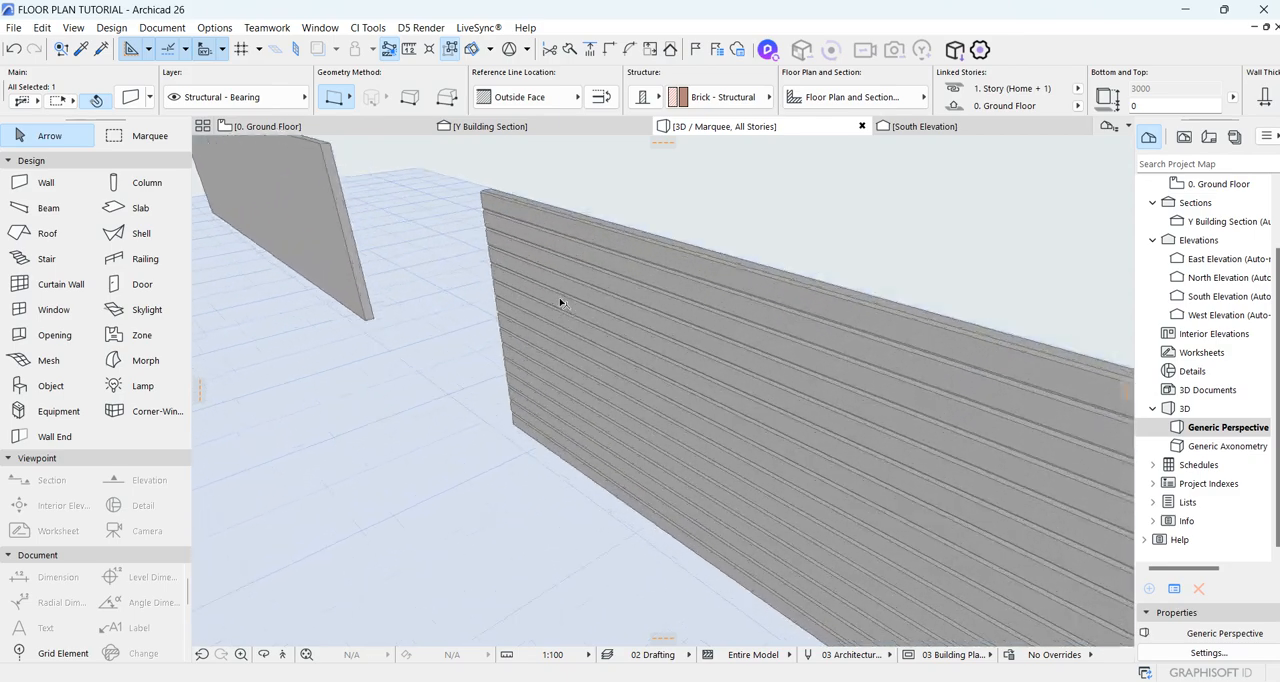
left_click(265, 658)
left_click_drag(781, 294, 386, 344)
left_click_drag(483, 316, 423, 376)
left_click(490, 370)
scroll(495, 365, "down", 5)
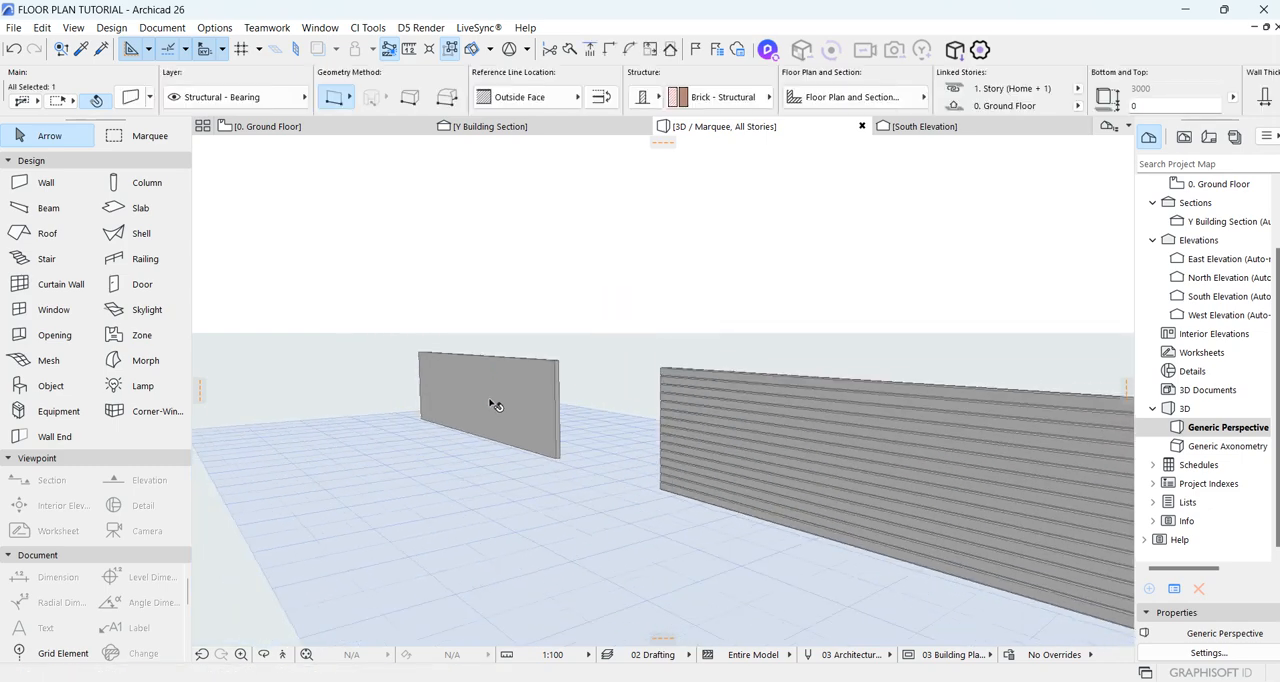
scroll(506, 392, "up", 3)
scroll(498, 383, "down", 2)
scroll(480, 372, "up", 4)
scroll(472, 368, "down", 2)
Step: Identify the plain wall by comparing it in the 3D view and on the ground floor plan
left_click(473, 370)
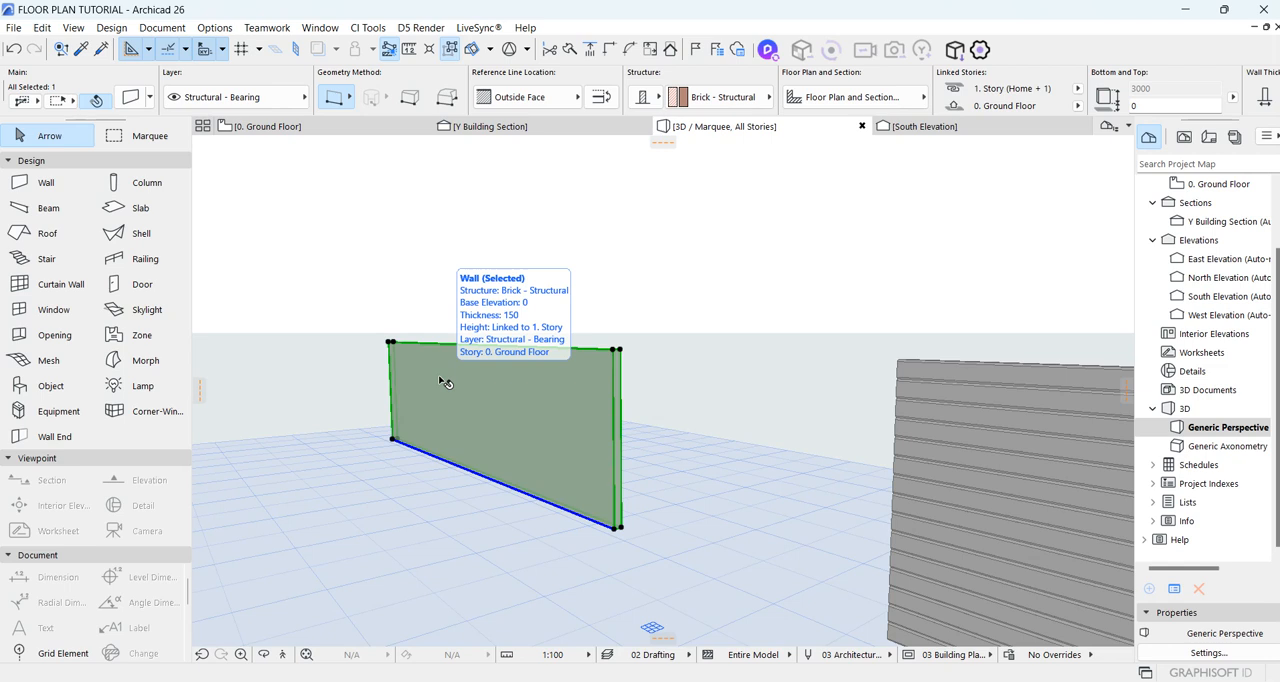
scroll(436, 385, "up", 5)
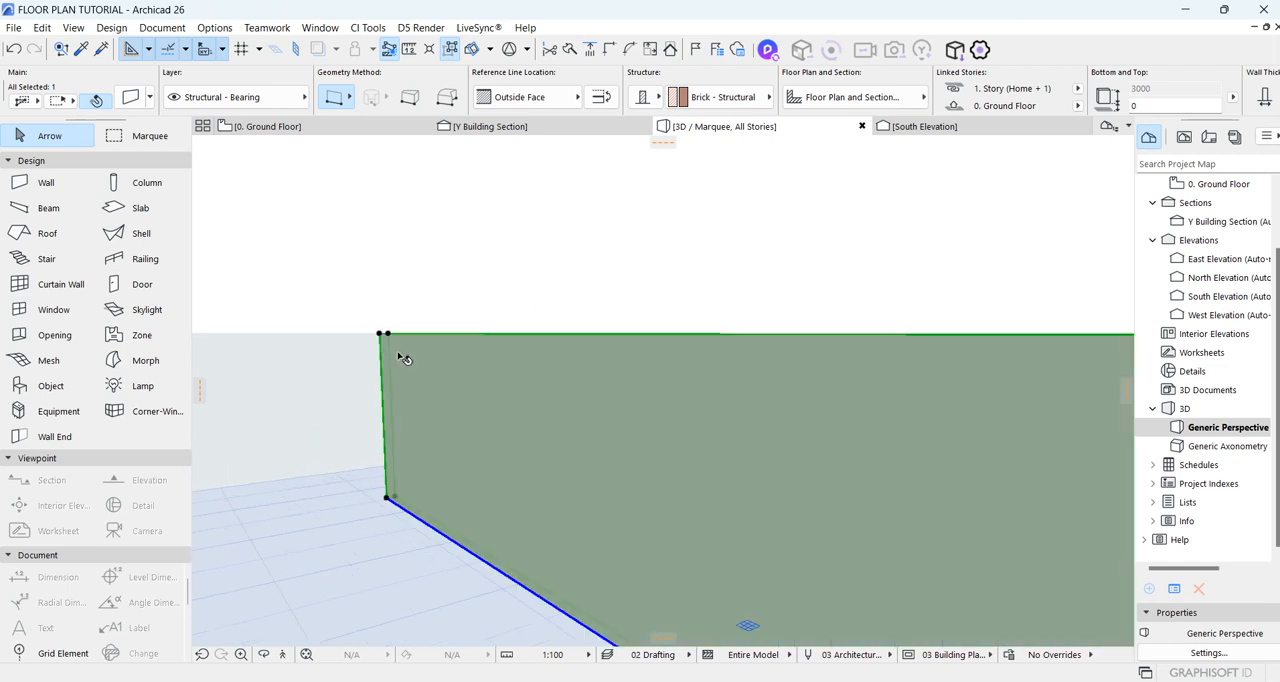
left_click(549, 298)
left_click(374, 128)
scroll(607, 301, "up", 4)
left_click(626, 500)
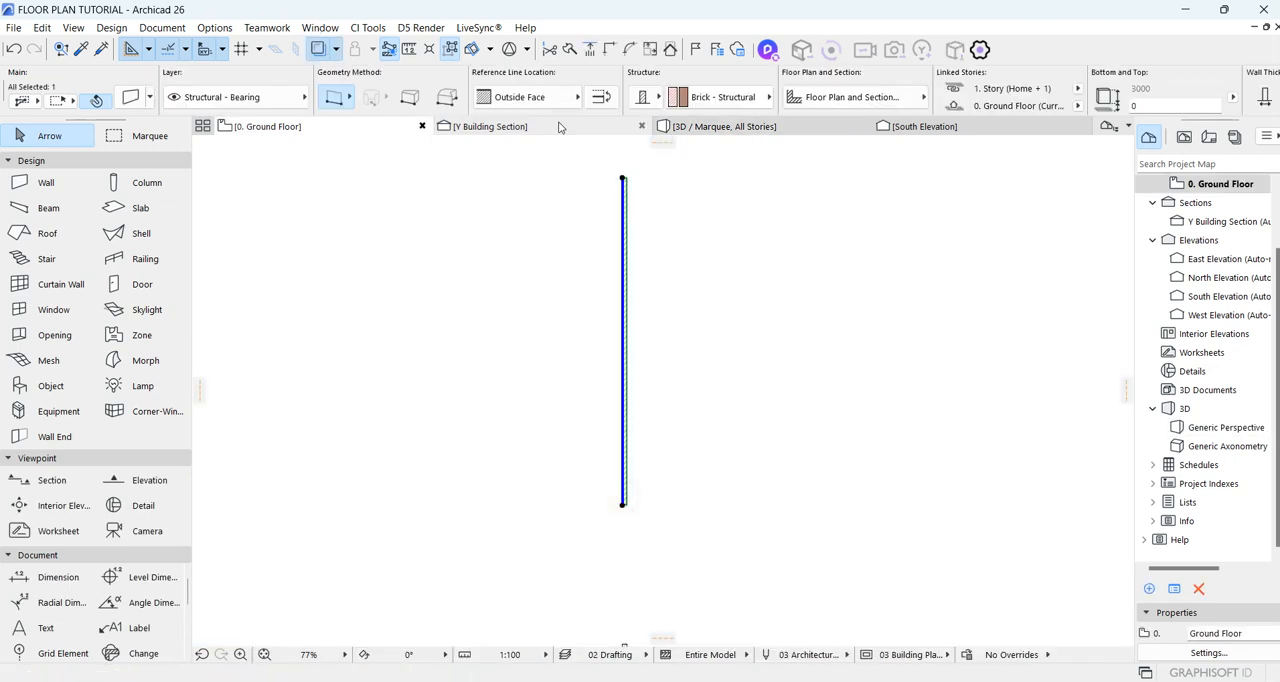
left_click(723, 128)
left_click(729, 277)
scroll(711, 369, "down", 5)
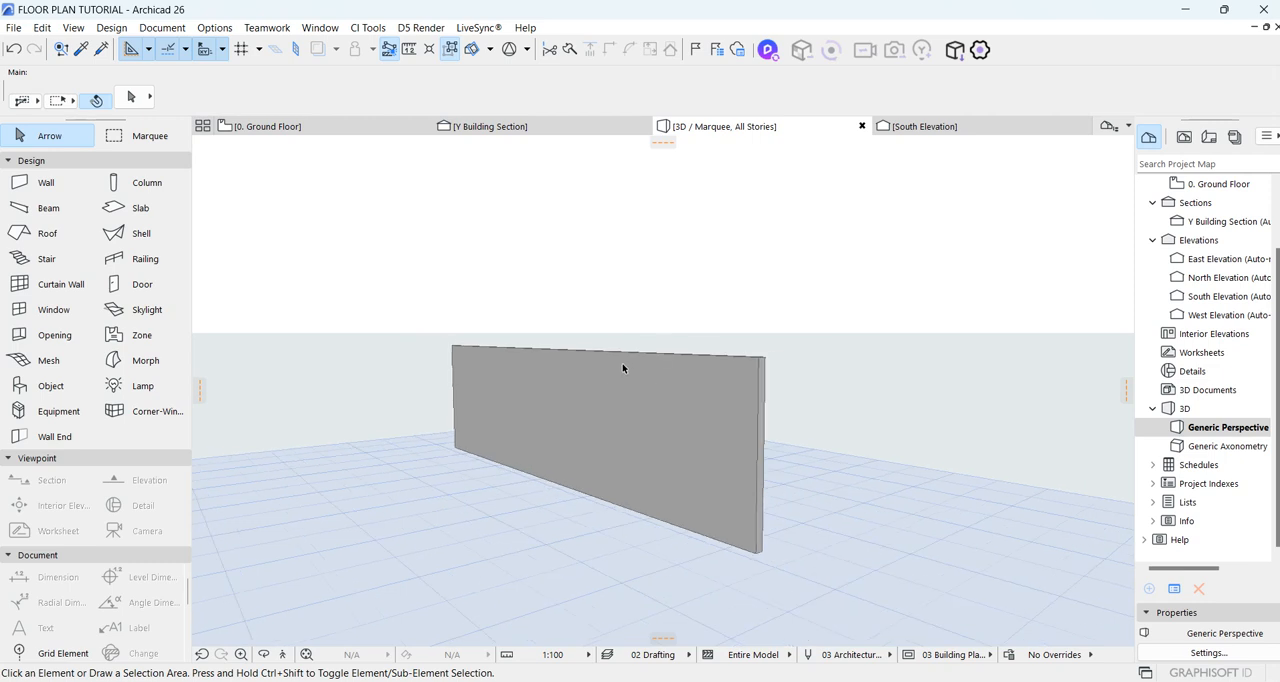
left_click(364, 128)
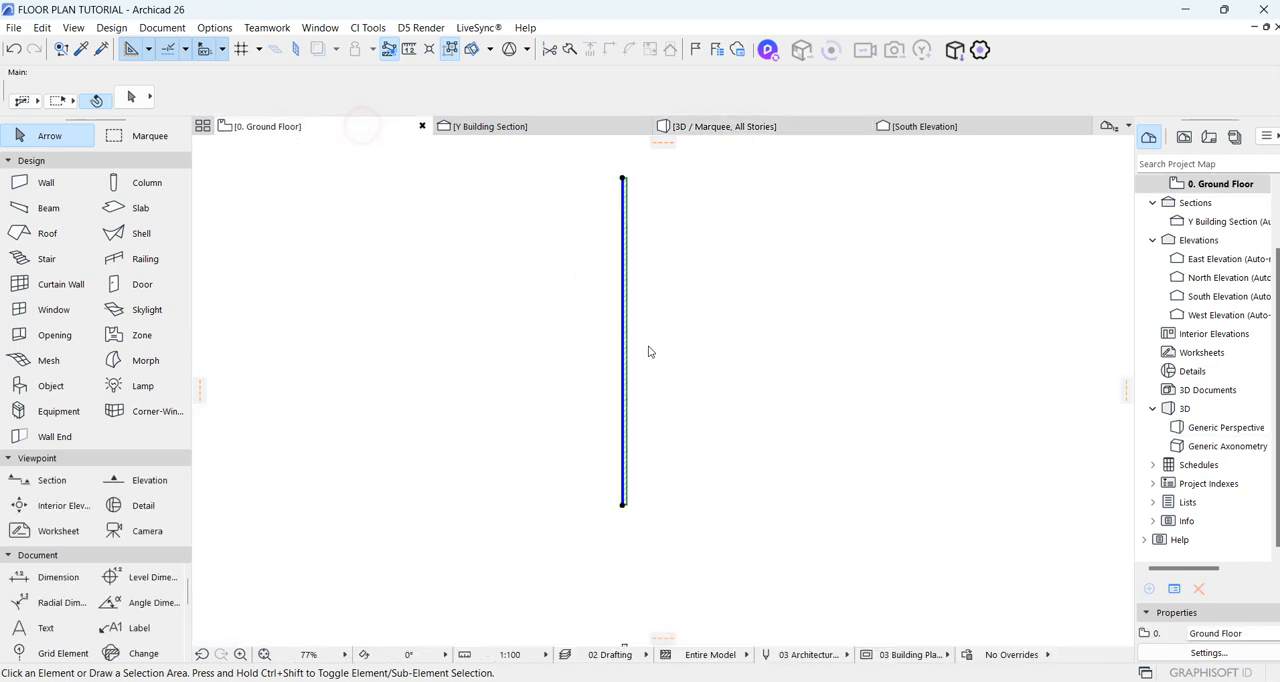
Step: Check the log details in the plain wall's selection settings without enabling the log wall
scroll(574, 251, "down", 4)
scroll(573, 240, "up", 3)
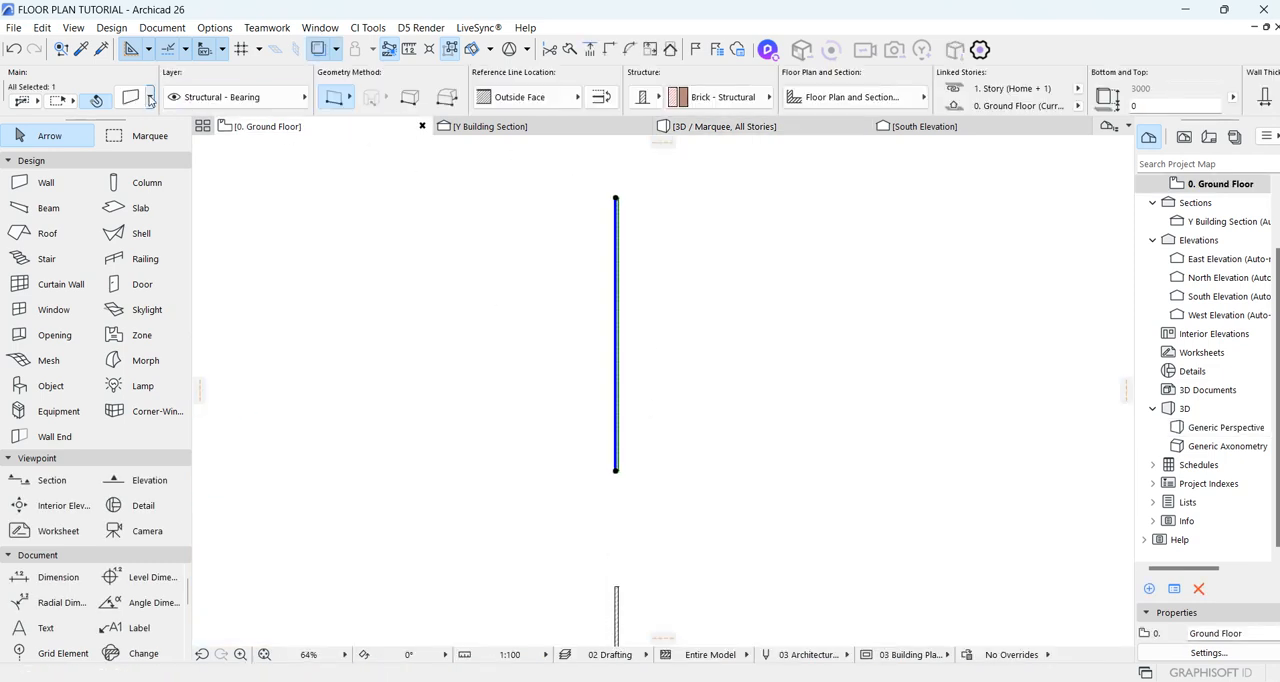
left_click(138, 96)
left_click(756, 249)
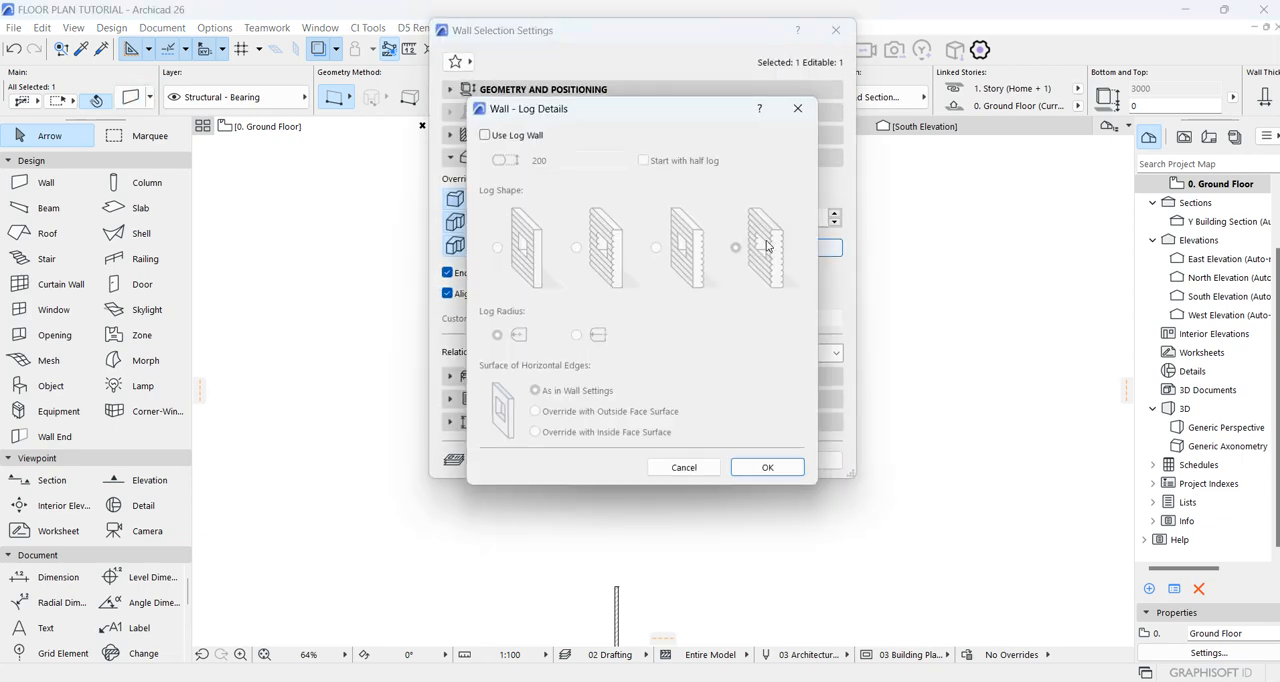
left_click(767, 467)
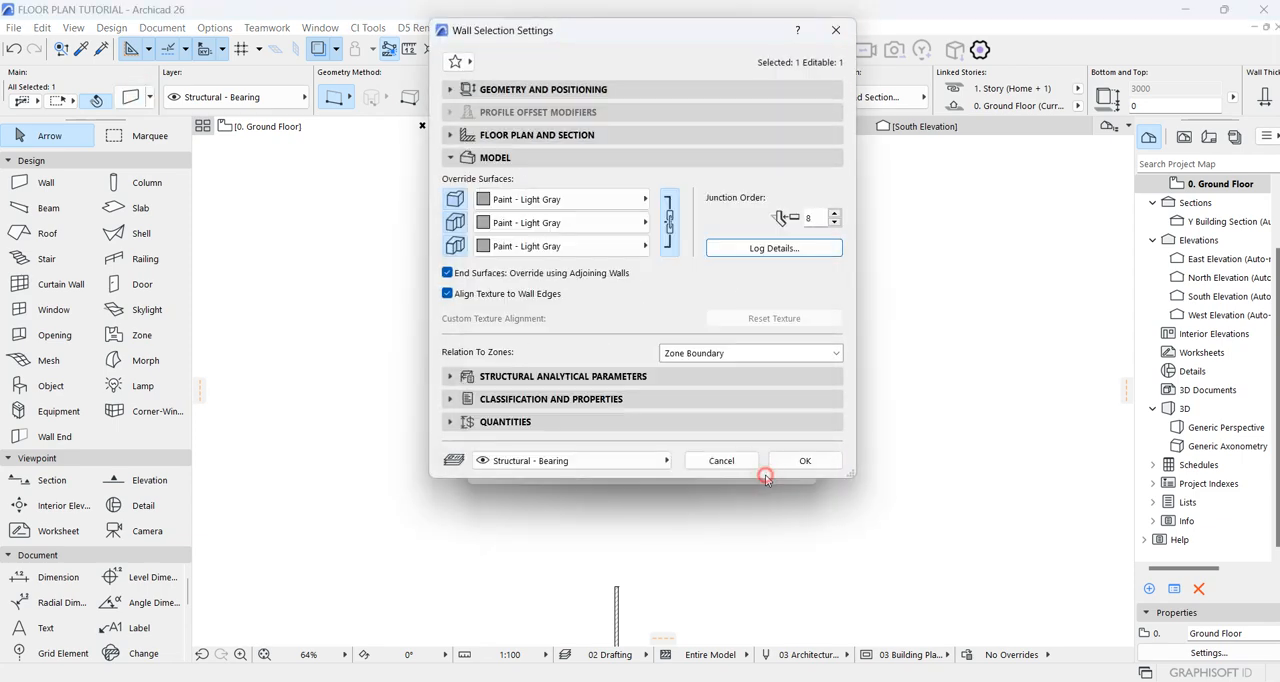
left_click(790, 462)
Step: Change the structure of the selected plain wall on the ground floor plan from Basic to Complex Profile
scroll(619, 268, "up", 2)
scroll(619, 268, "up", 4)
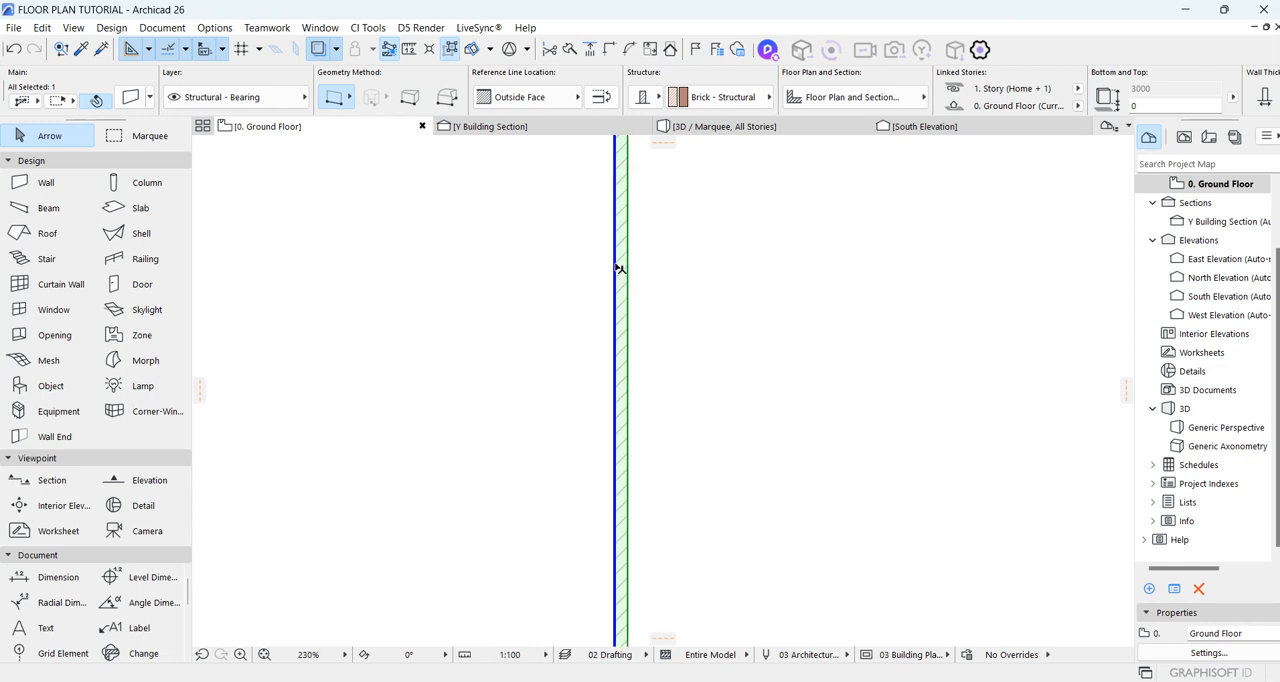
right_click(619, 268)
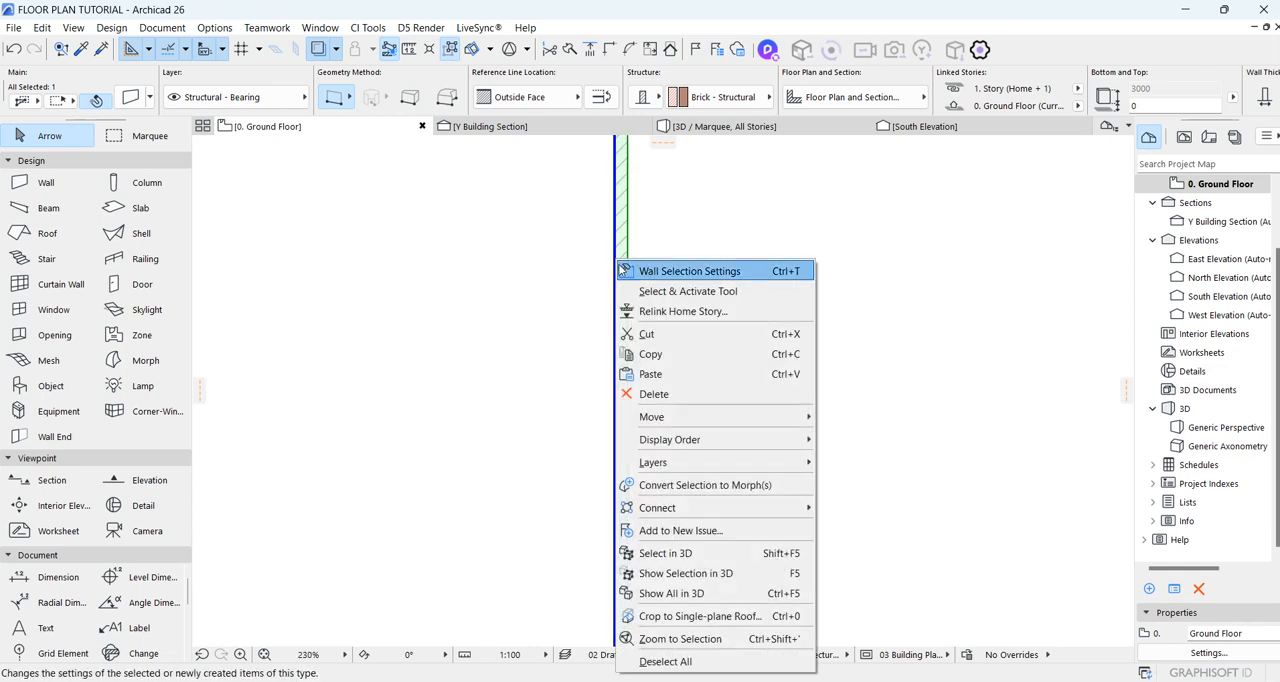
left_click(613, 219)
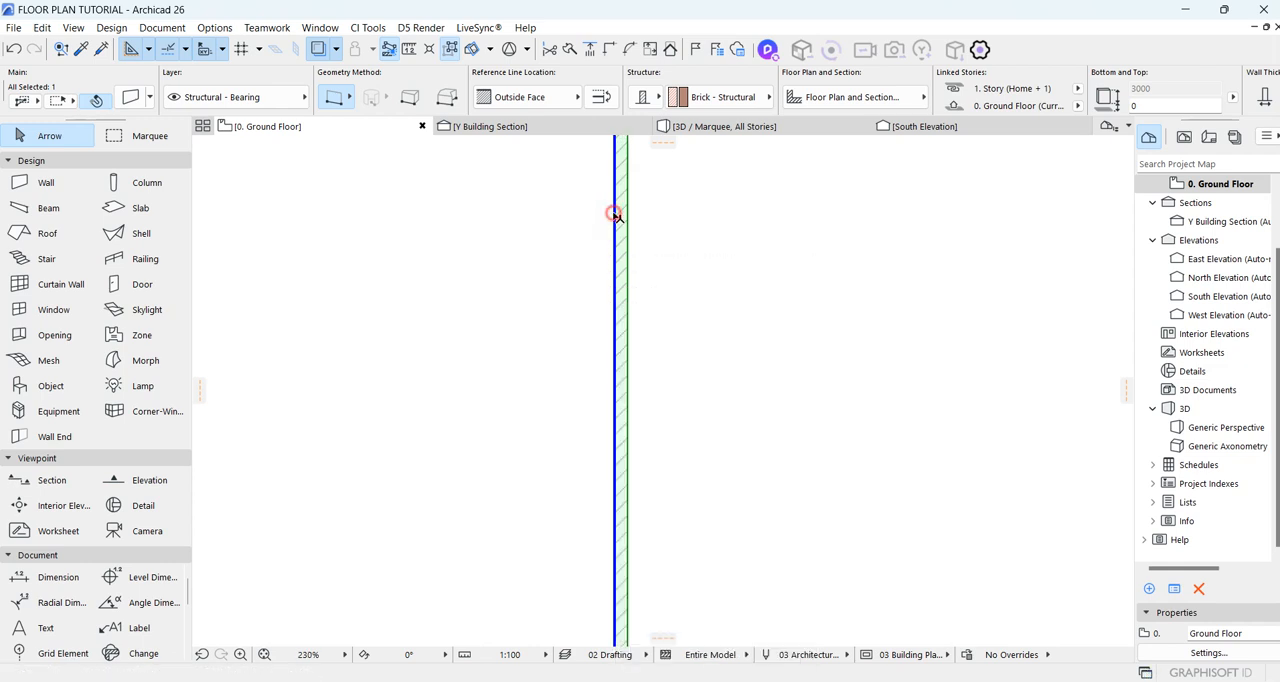
left_click(648, 96)
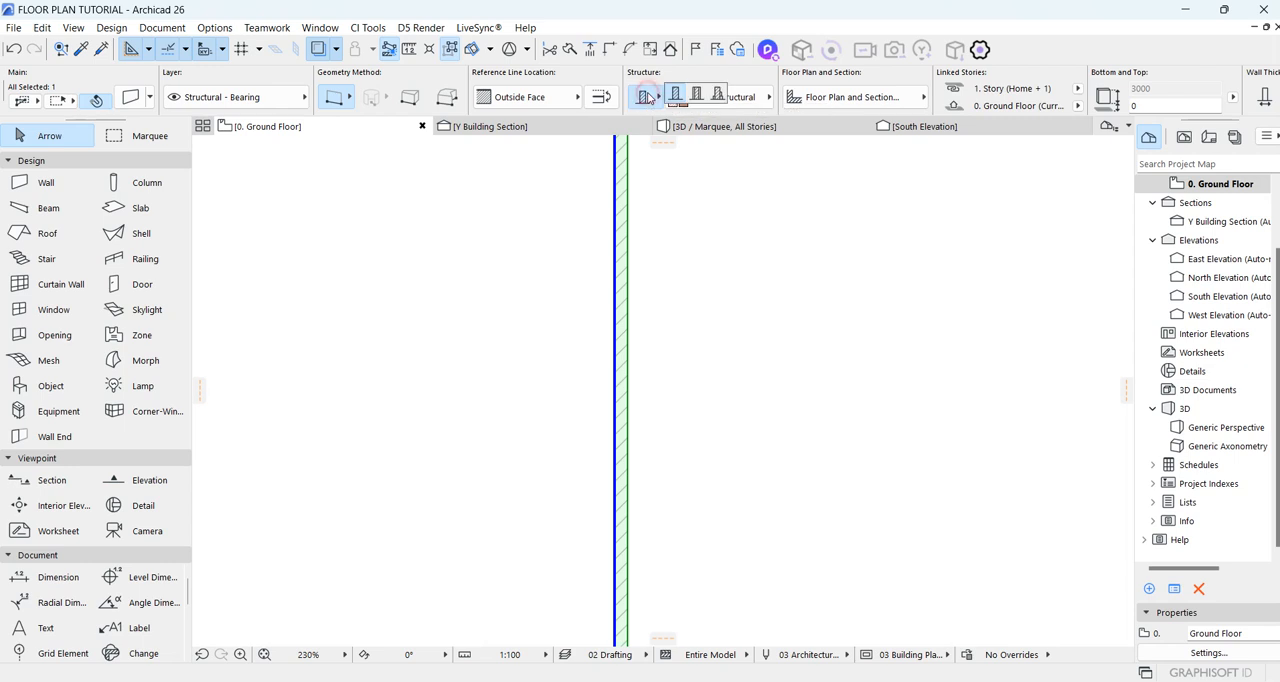
left_click(718, 95)
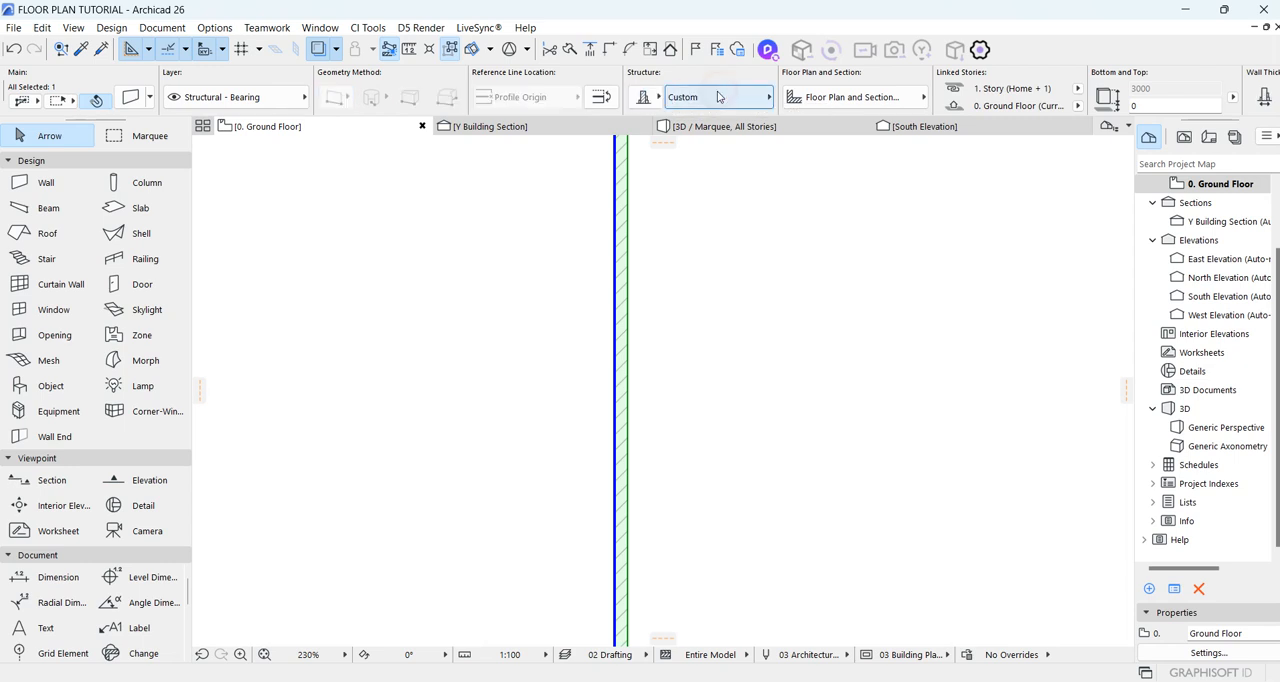
Step: Check the geometry and structure settings of the selected complex-profile wall without changing them
left_click(128, 97)
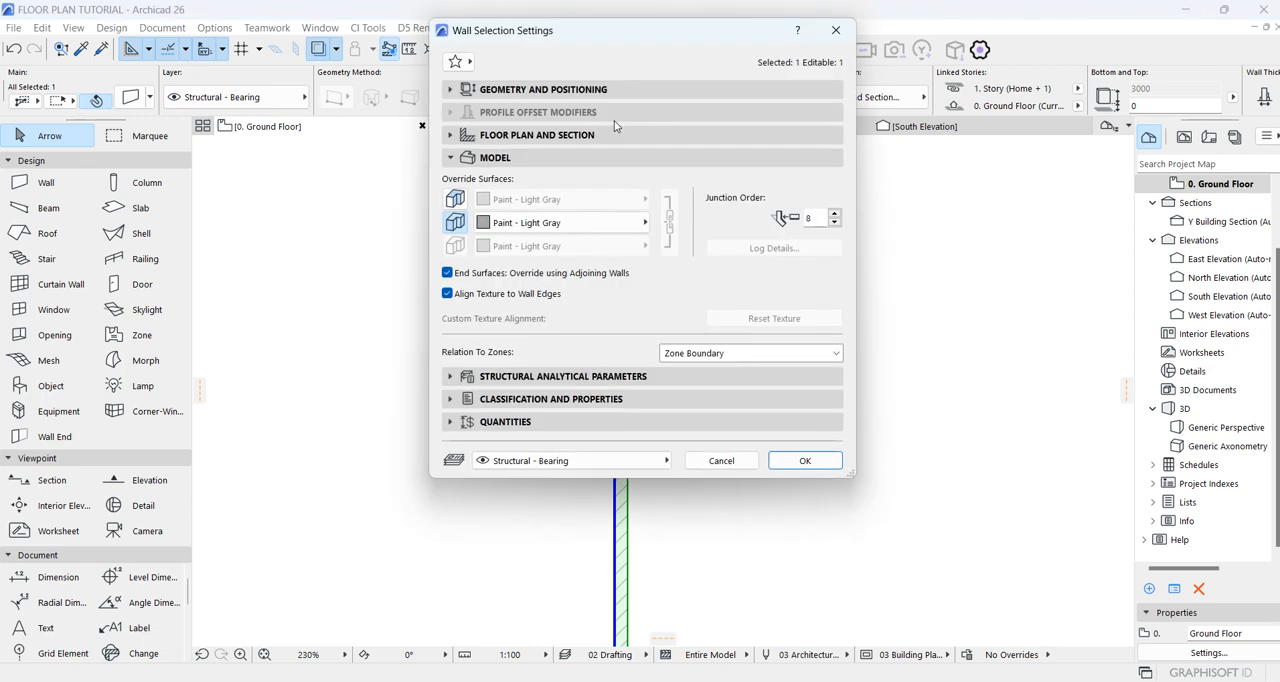
left_click(668, 89)
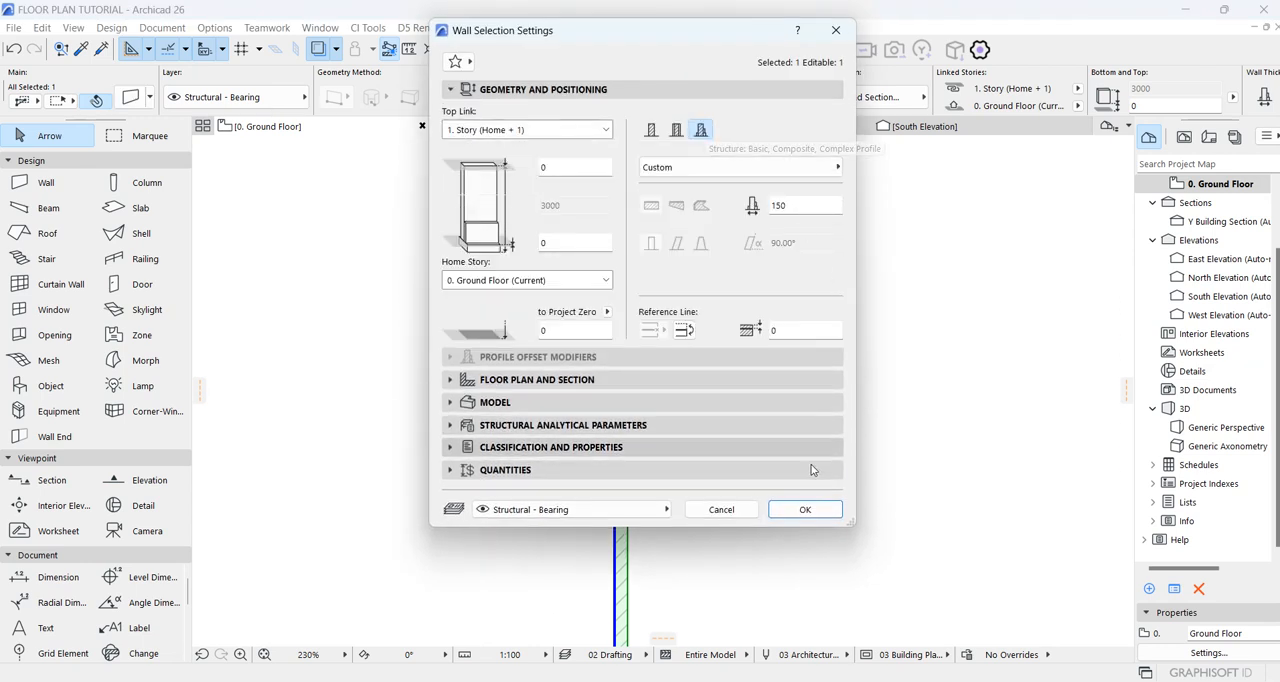
left_click(805, 509)
Step: Open the selected wall's custom profile for editing
scroll(634, 229, "up", 2)
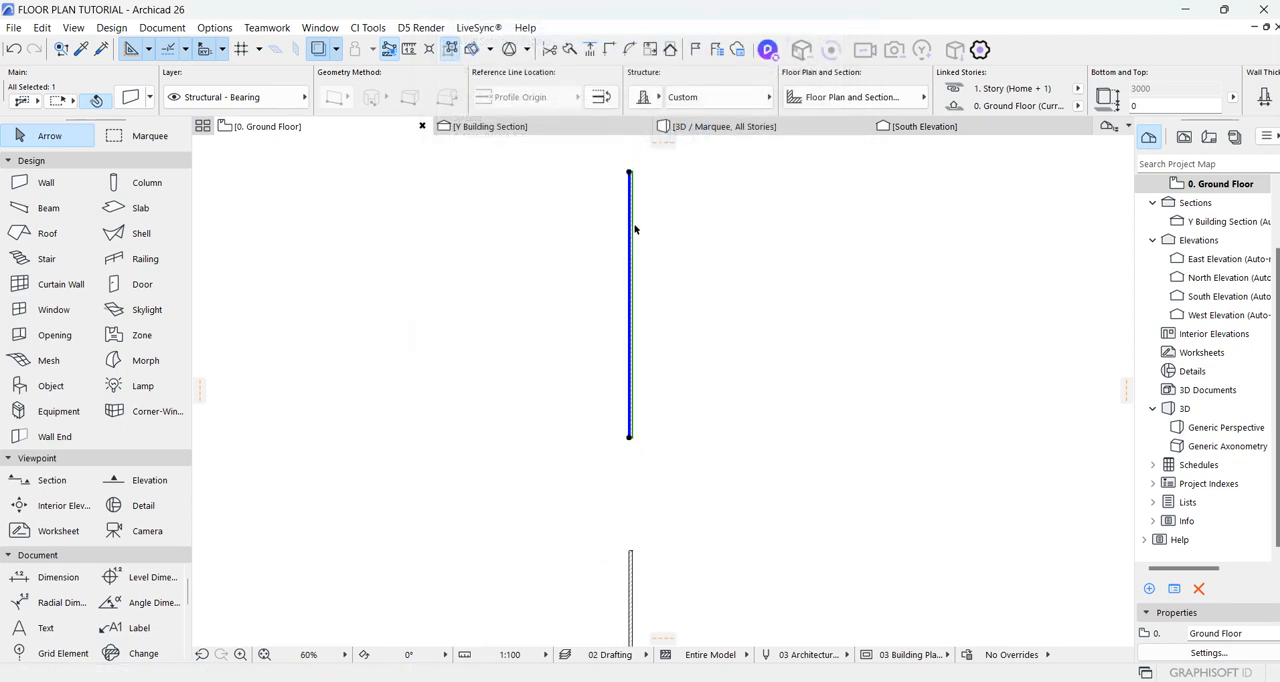
right_click(621, 232)
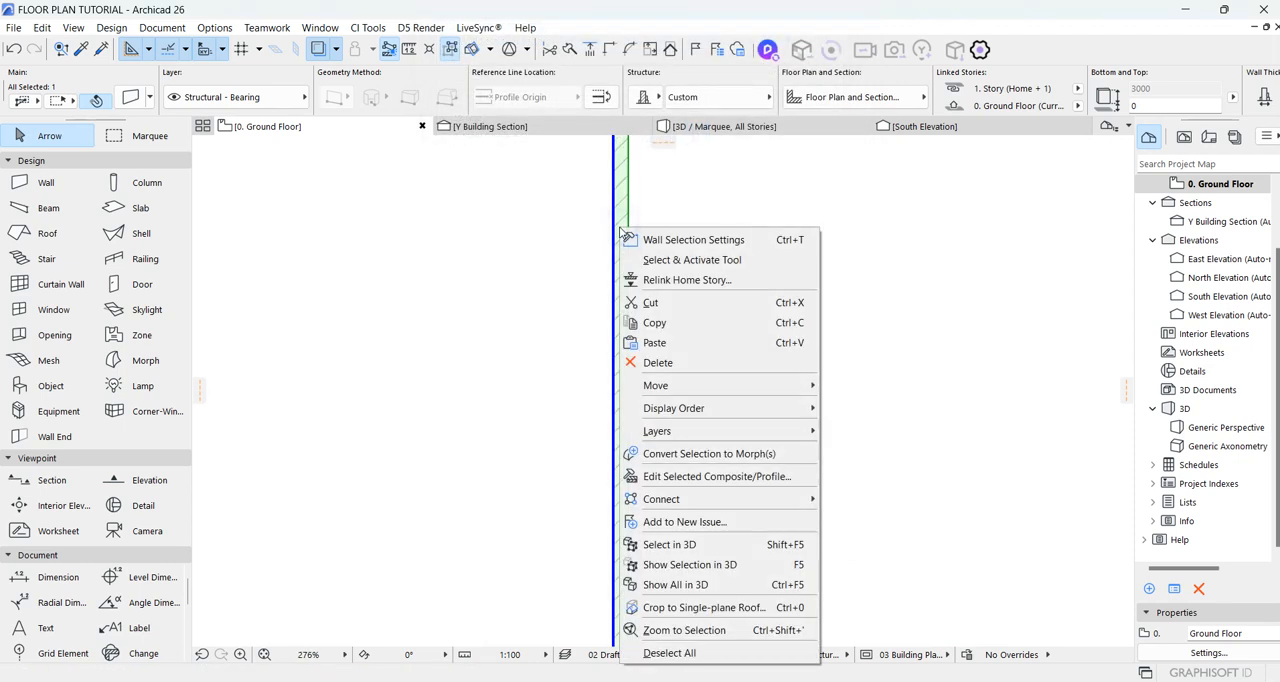
left_click(713, 477)
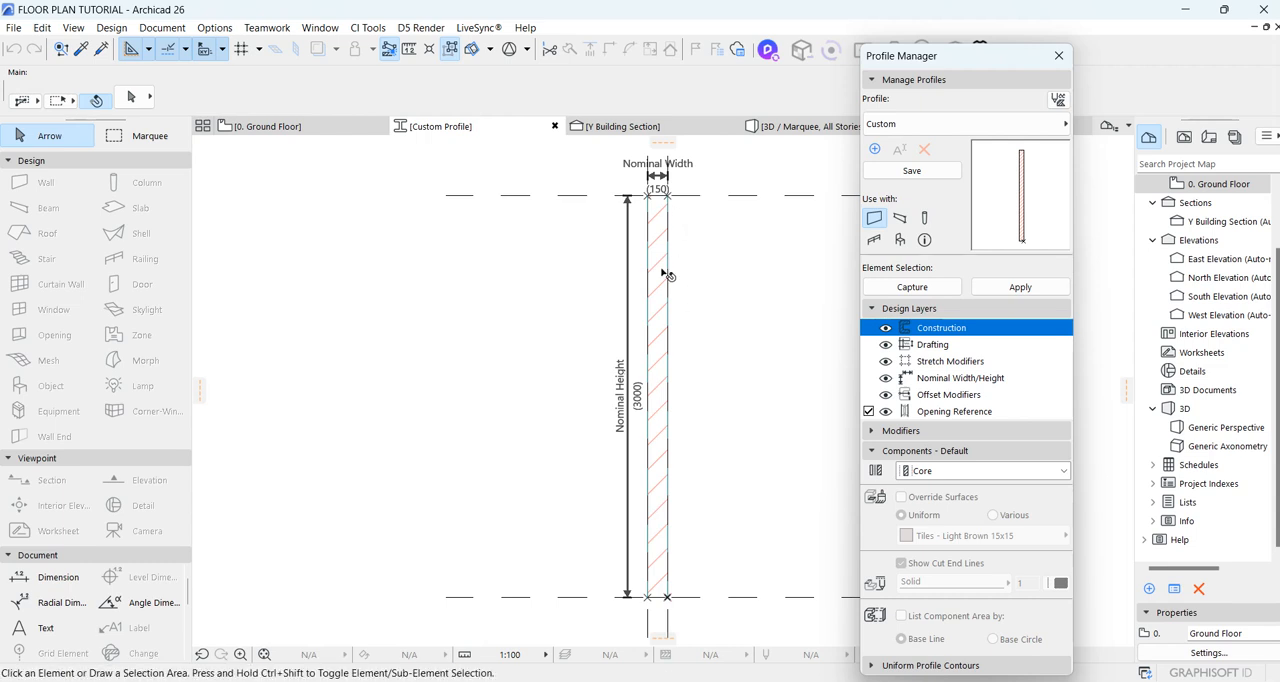
Step: Activate the Fill tool at the upper end of the custom profile's 150 mm core
left_click(660, 570)
left_click(704, 545)
scroll(669, 601, "up", 1)
scroll(669, 601, "up", 2)
scroll(666, 594, "down", 3)
scroll(702, 379, "up", 1)
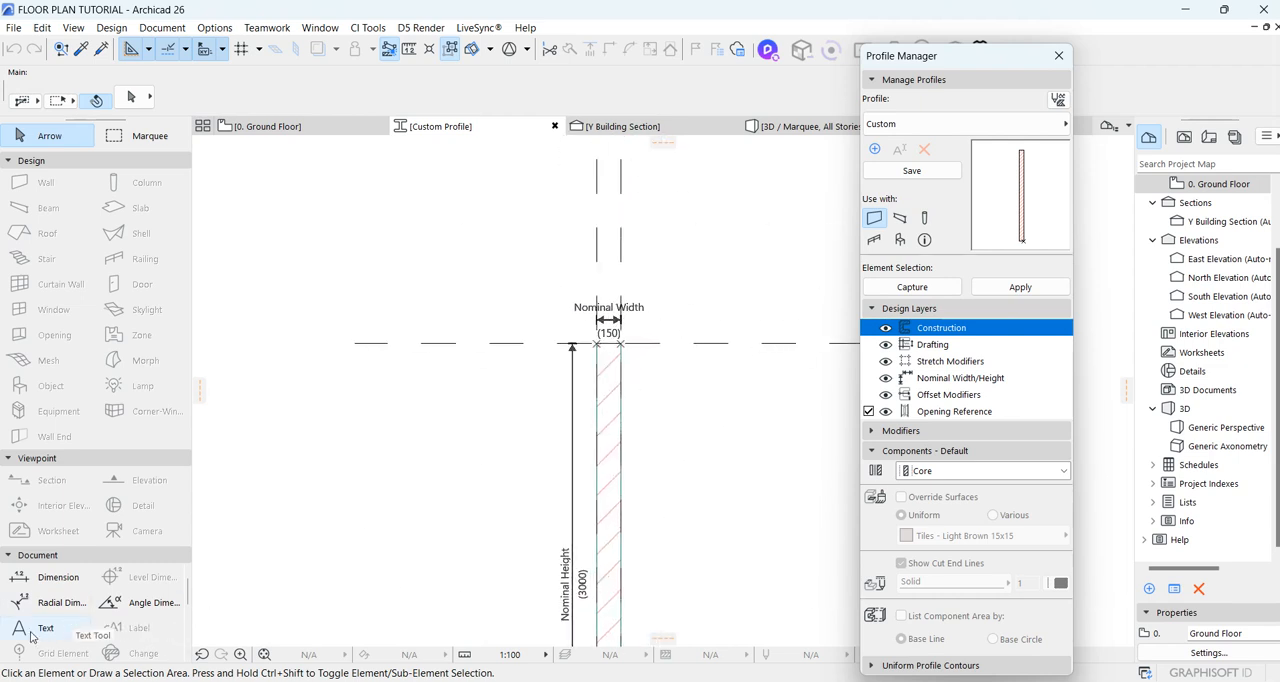
left_click(45, 627)
scroll(619, 381, "up", 1)
scroll(619, 381, "up", 1)
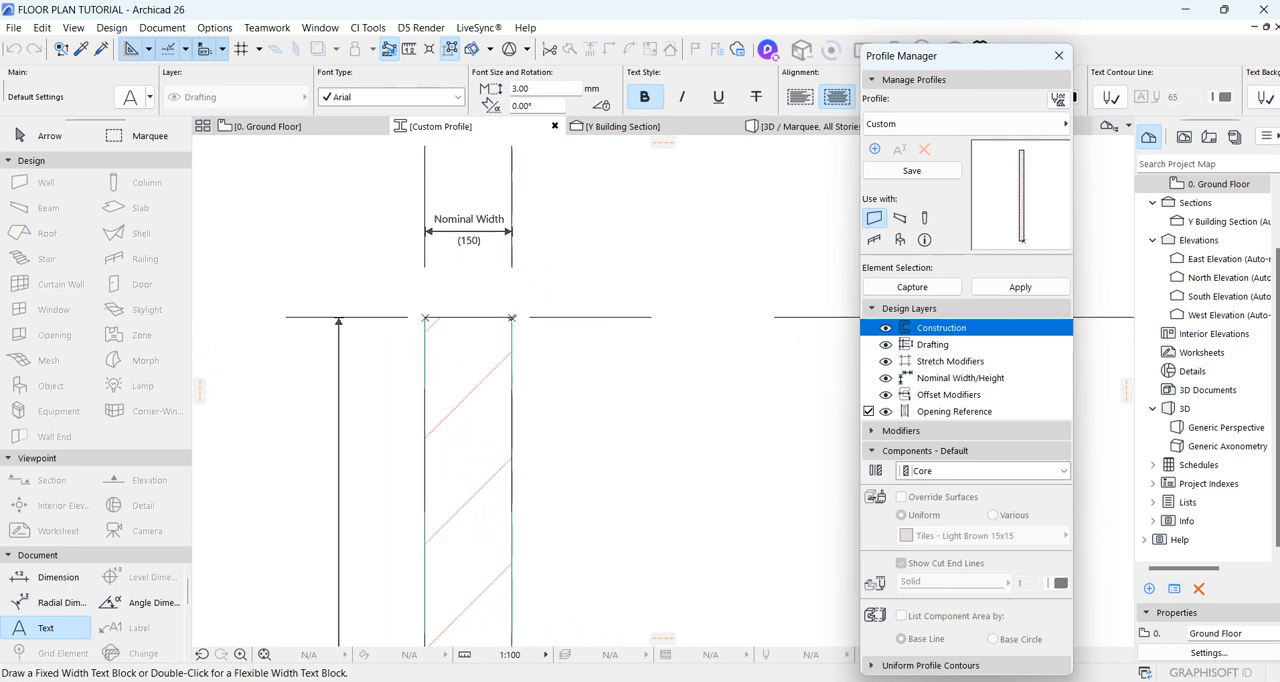
scroll(45, 615, "down", 3)
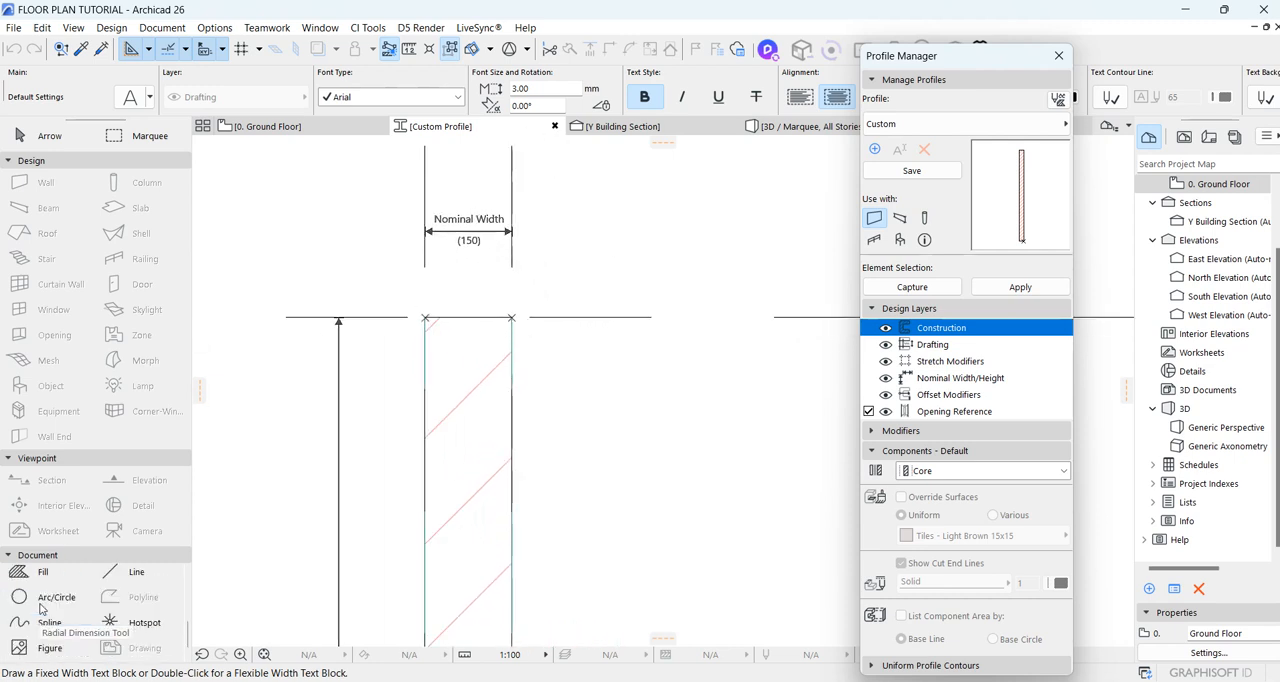
left_click(37, 577)
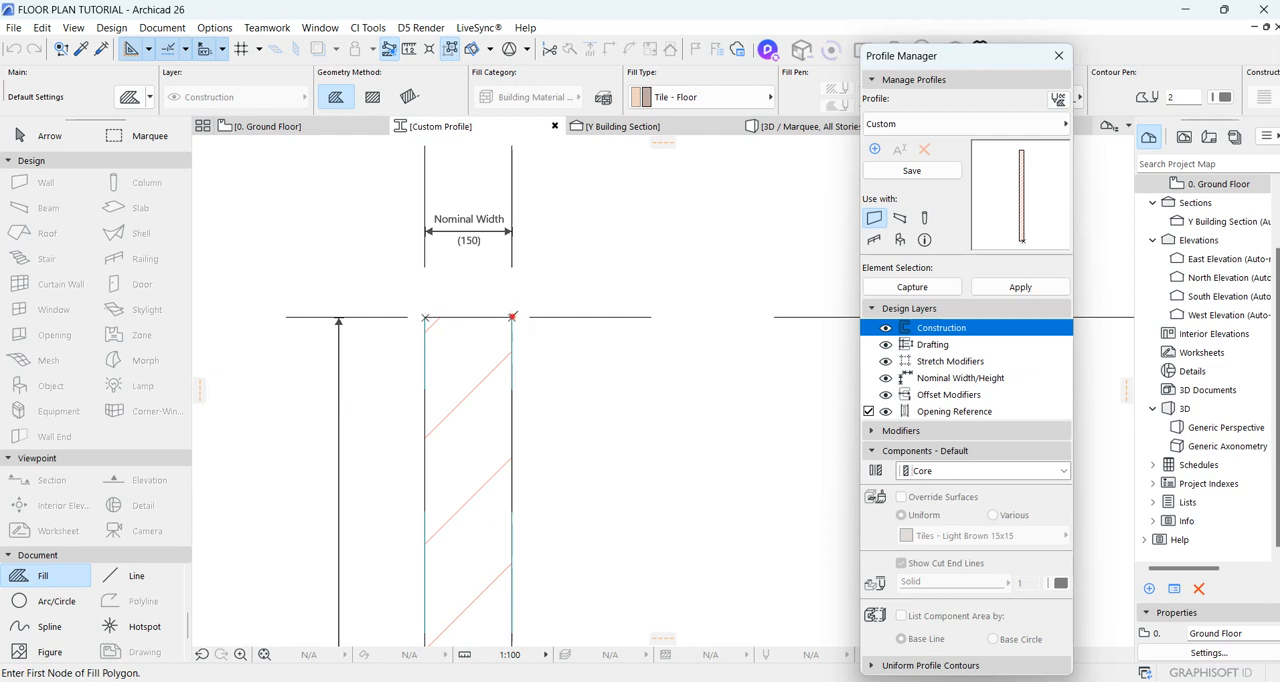
left_click(512, 317)
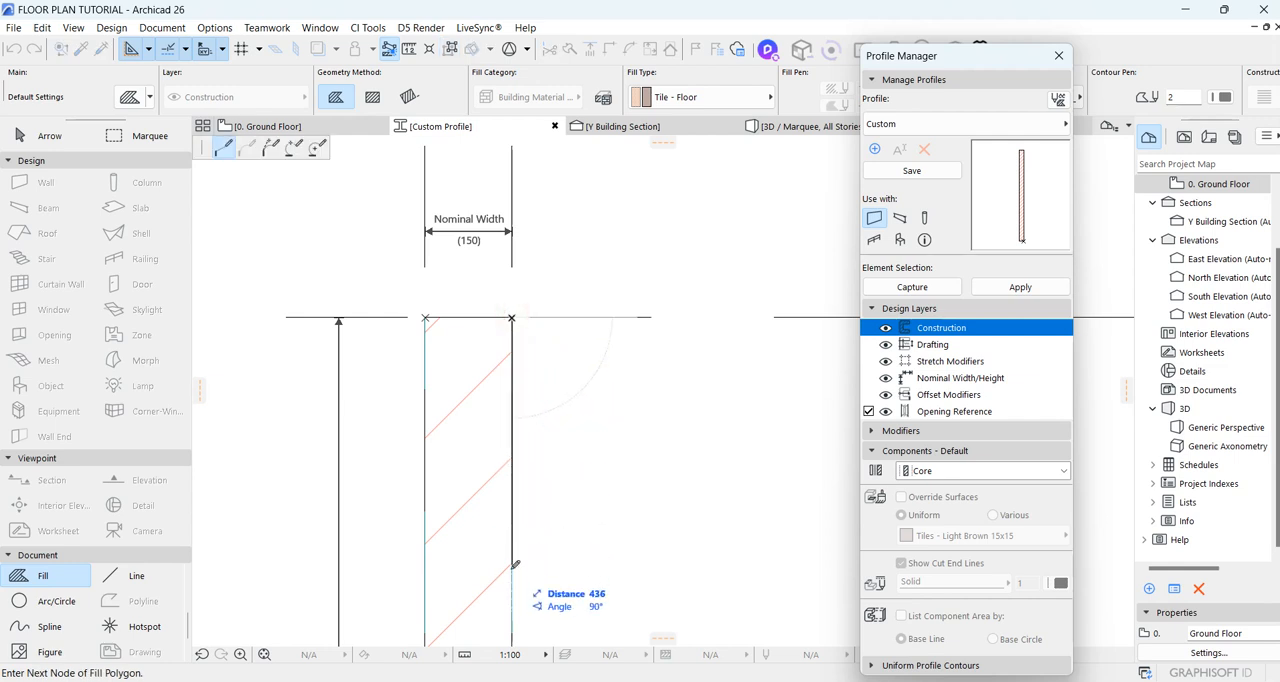
type("450")
key("Return")
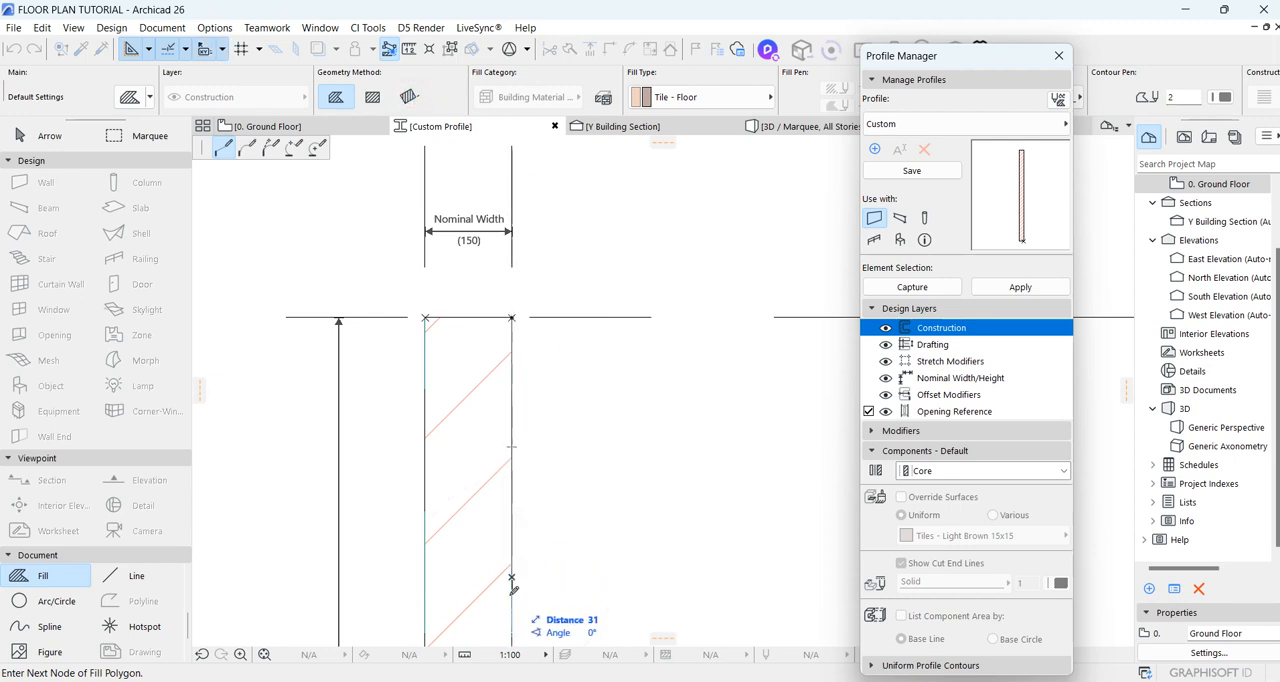
Step: Draw a rotated rectangle fill 450 mm high and 25 mm thick down the core's outer face from its top outer corner
left_click(407, 96)
left_click(512, 318)
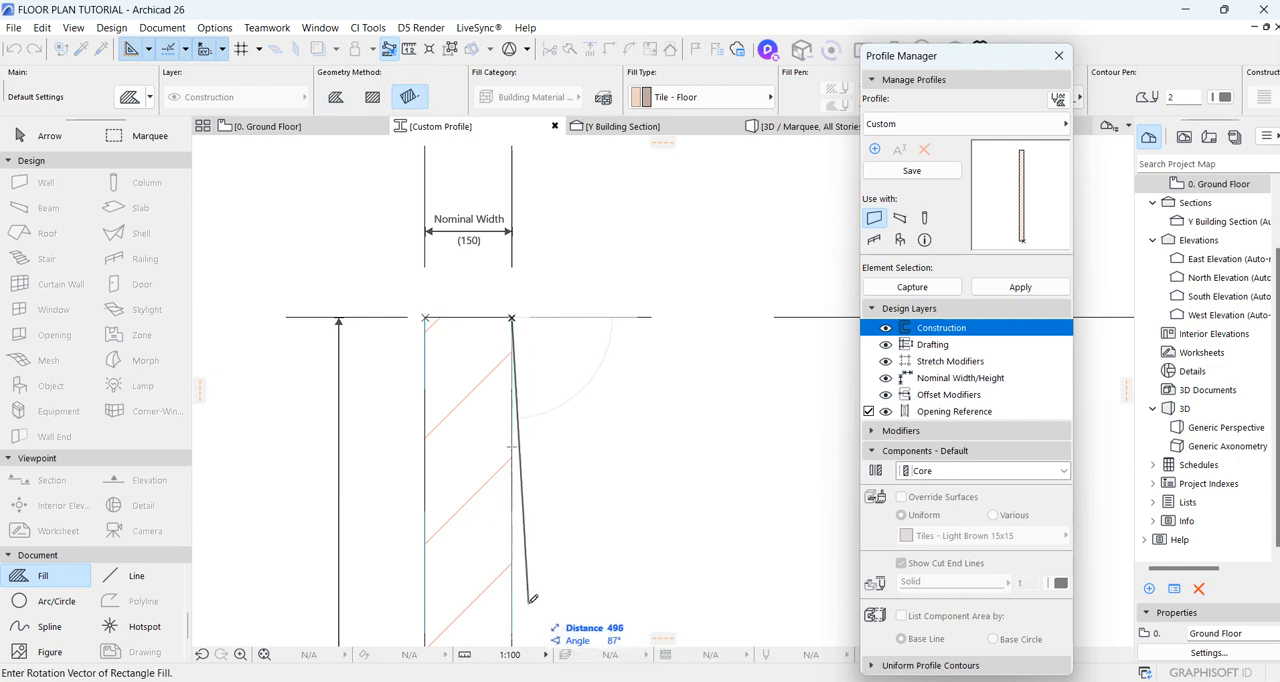
type("4")
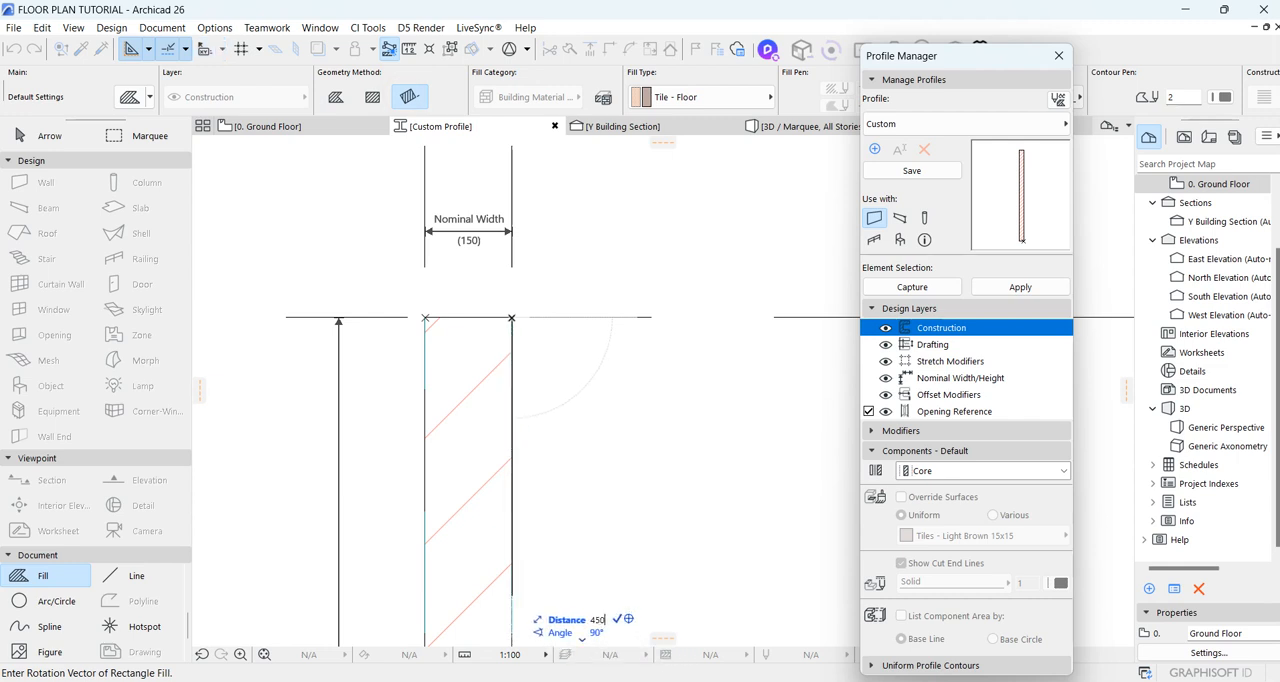
type("50")
key("Return")
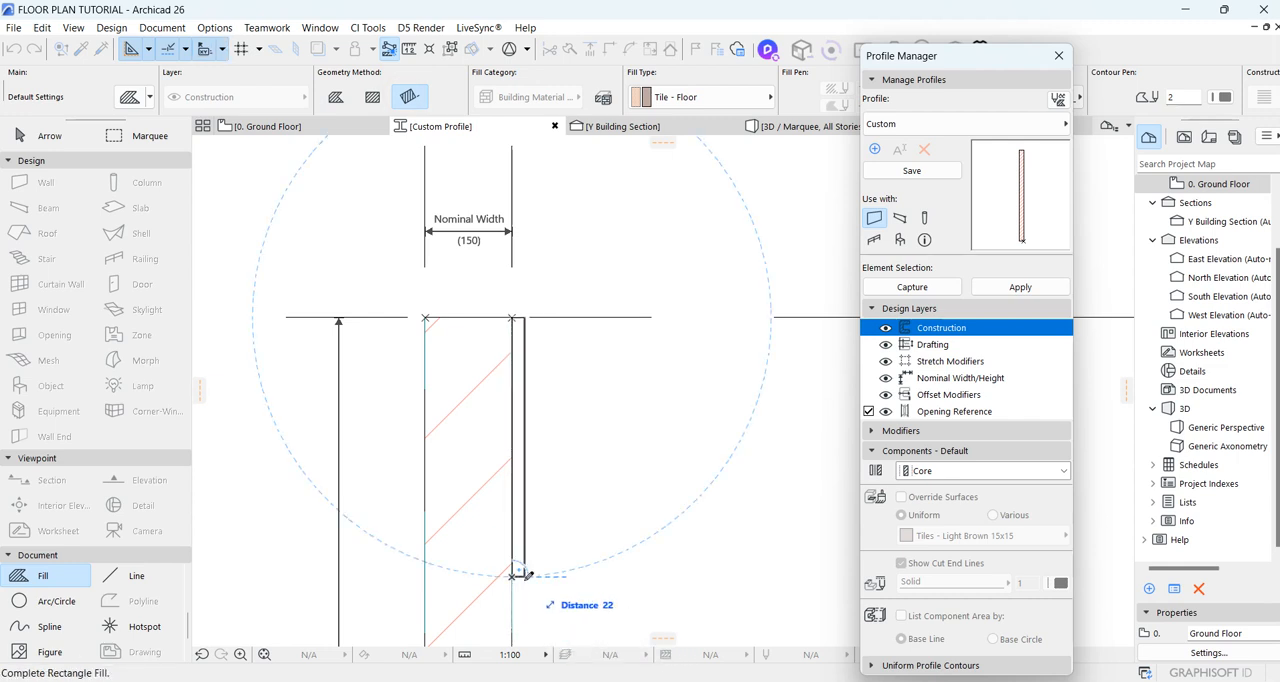
type("2")
key("Return")
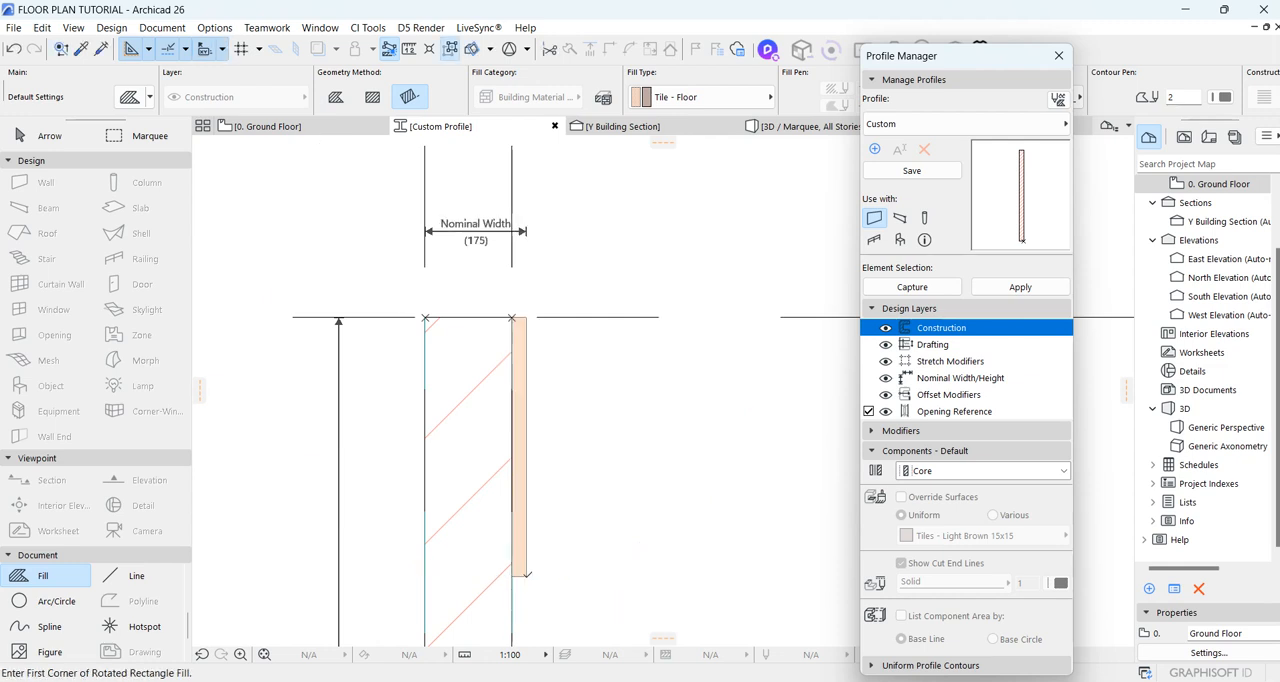
key("Escape")
Step: Offset the outer edge of the new rectangular fill inward to the midpoint of its lower edge
scroll(537, 562, "up", 3)
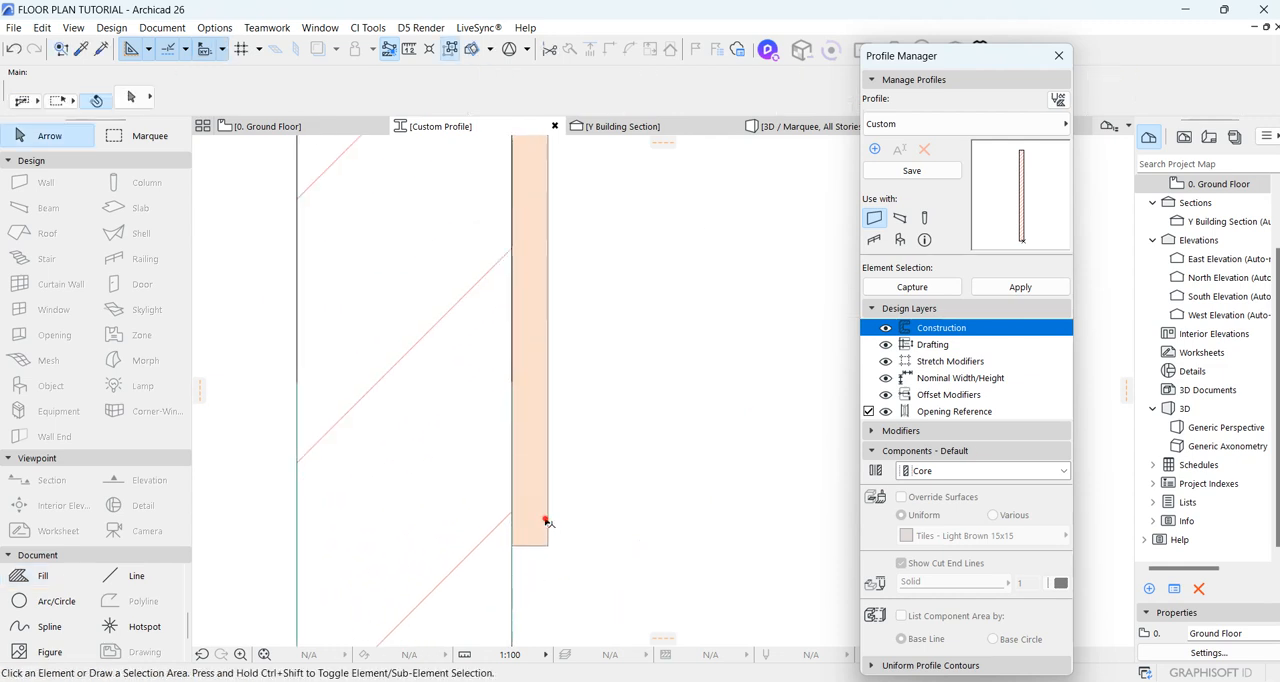
left_click(547, 522)
left_click(546, 522)
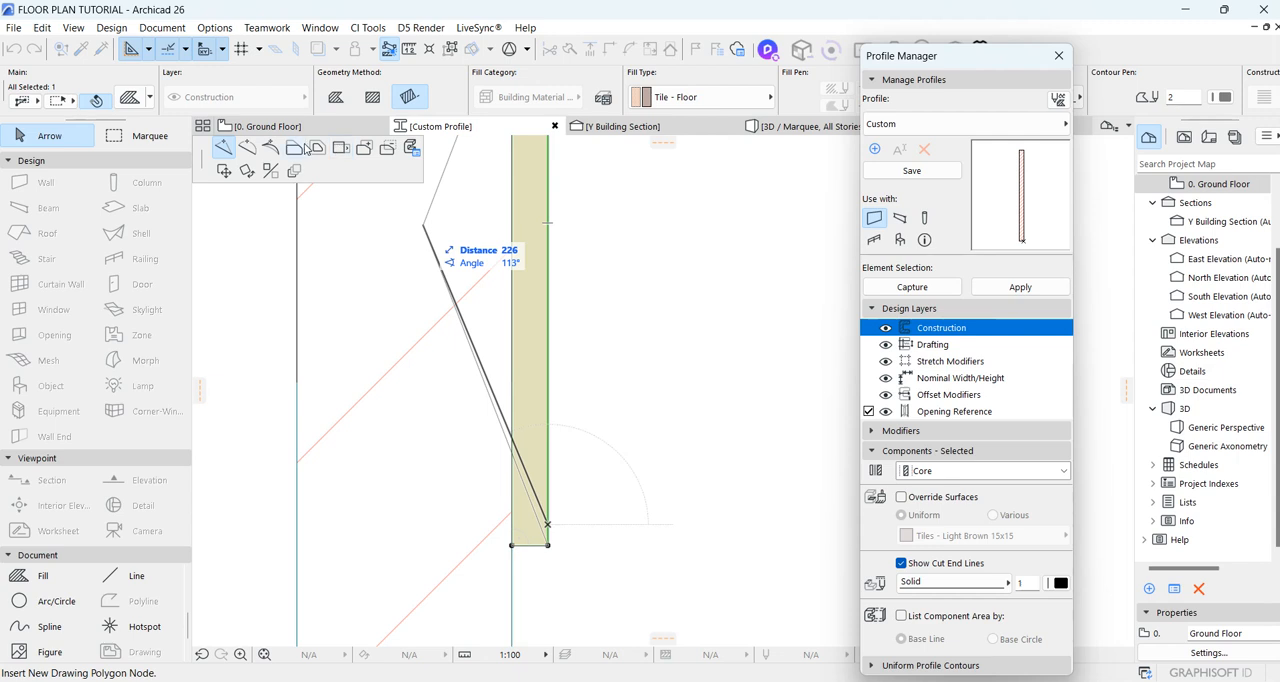
left_click(294, 147)
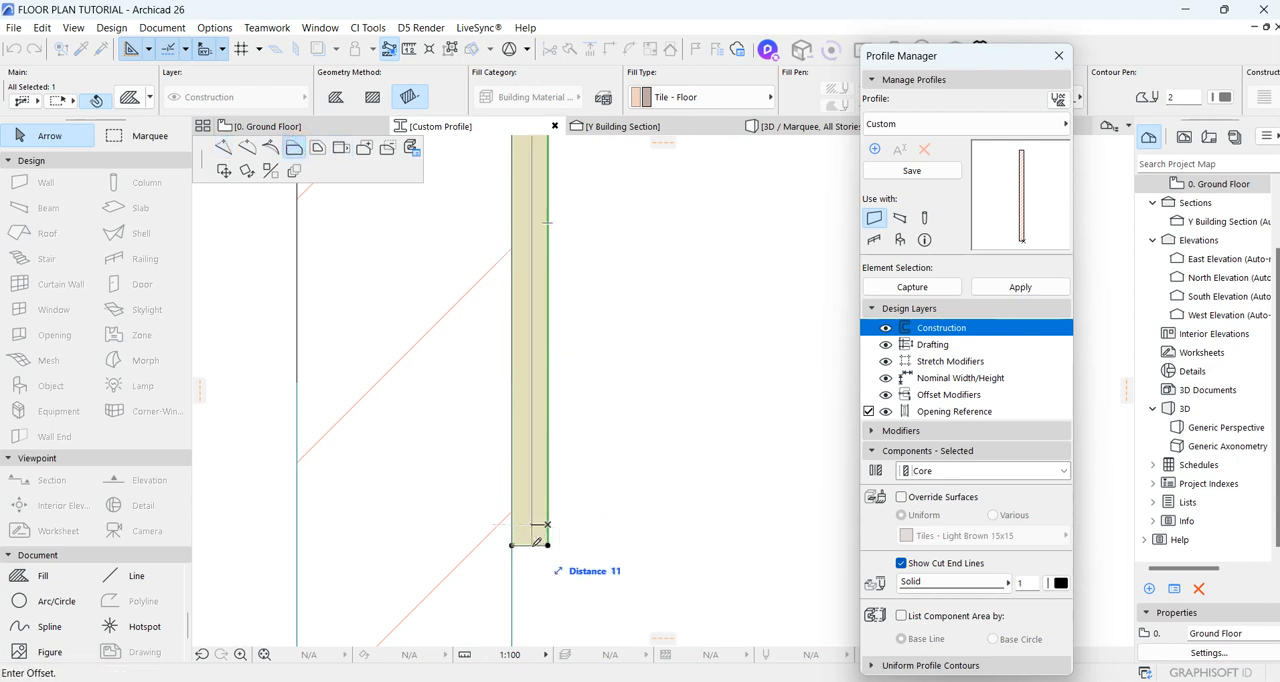
left_click(536, 544)
scroll(537, 546, "up", 2)
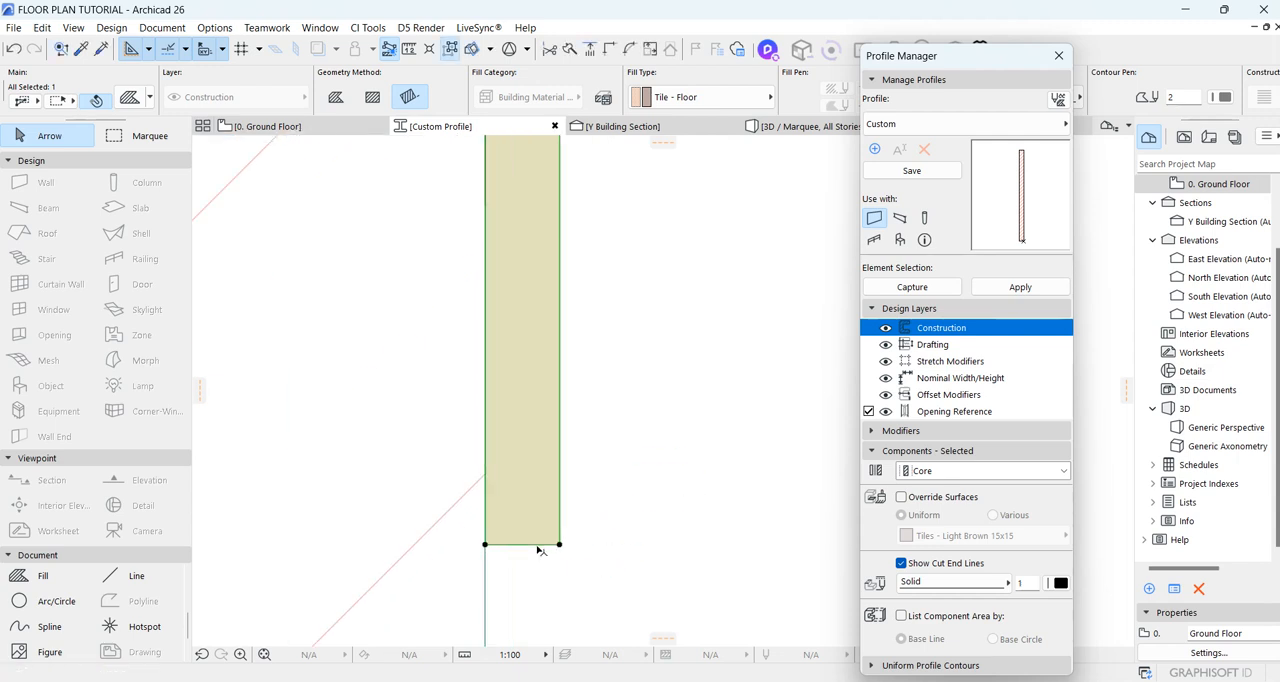
left_click(561, 509)
left_click(522, 545)
Step: Override the fill component's surfaces uniformly with Paint - Dark Gray
scroll(525, 441, "down", 9)
scroll(551, 432, "up", 3)
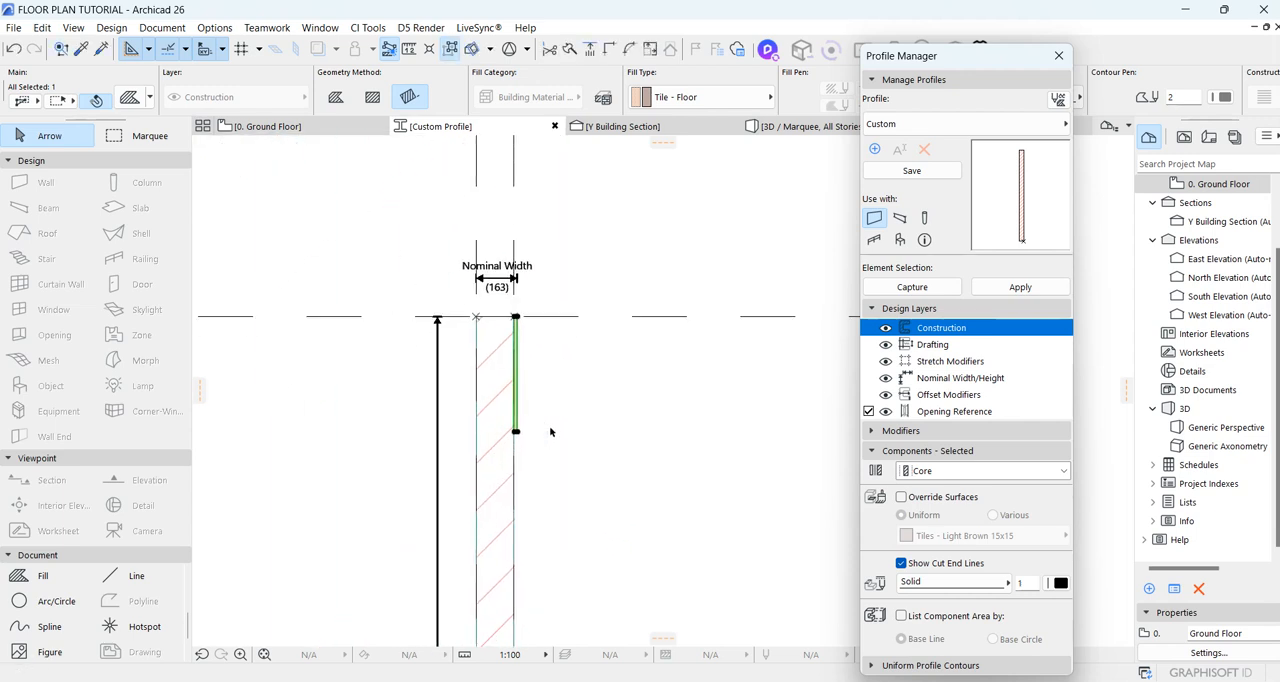
left_click(902, 497)
left_click(975, 535)
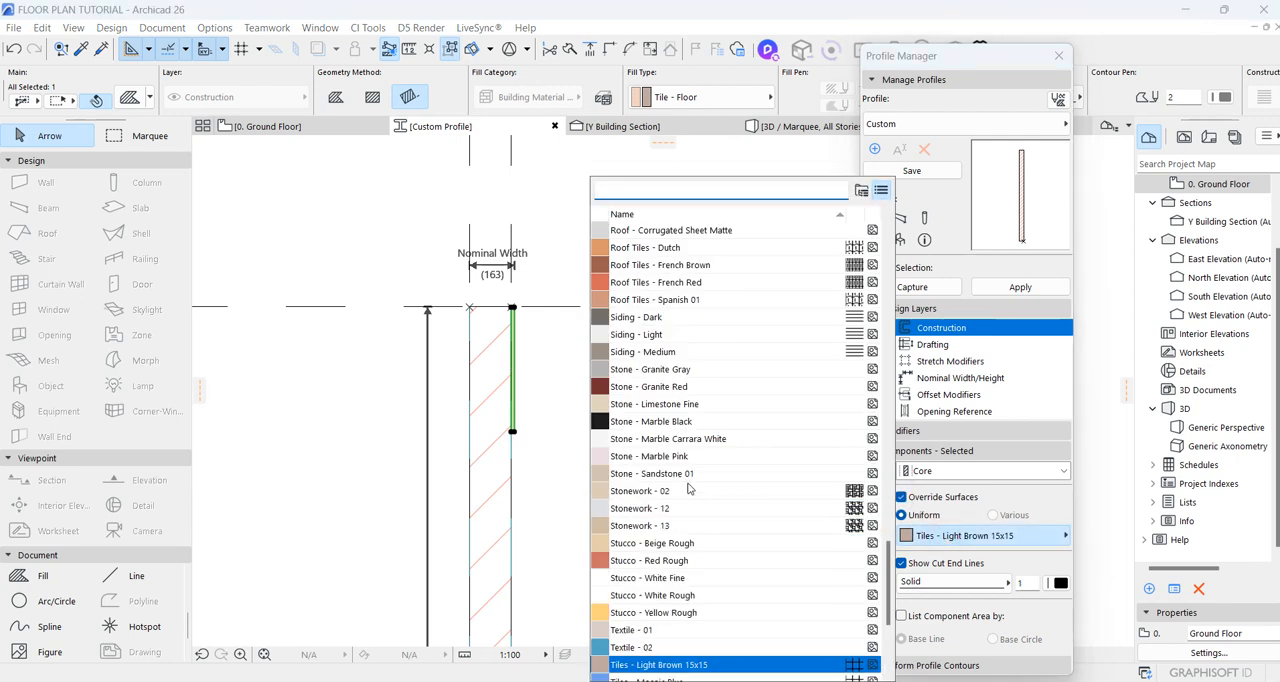
left_click(968, 453)
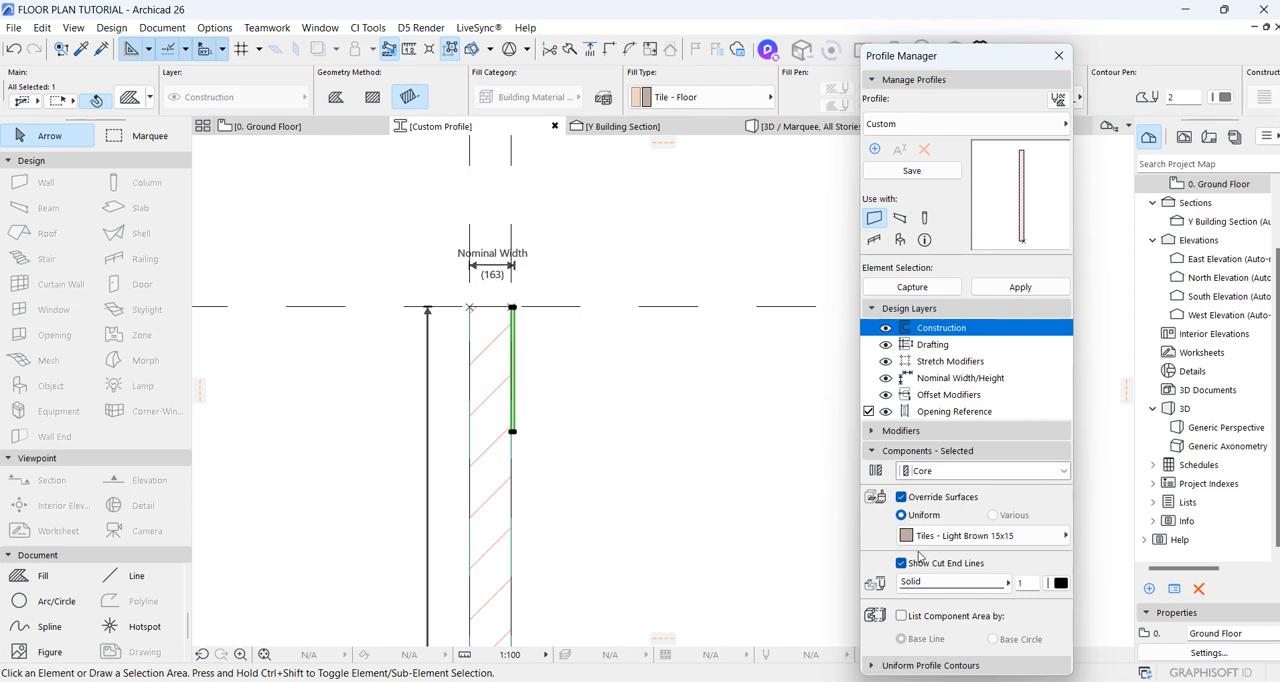
left_click(965, 537)
scroll(661, 463, "up", 10)
scroll(661, 463, "up", 4)
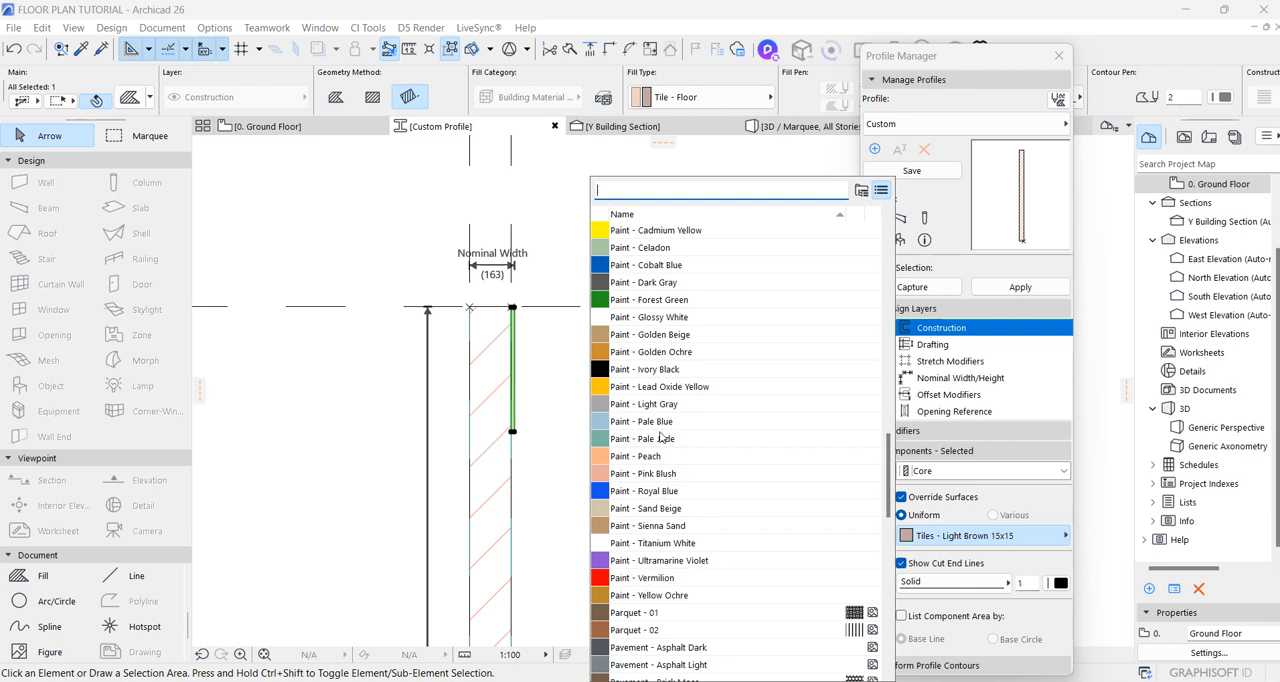
left_click(657, 283)
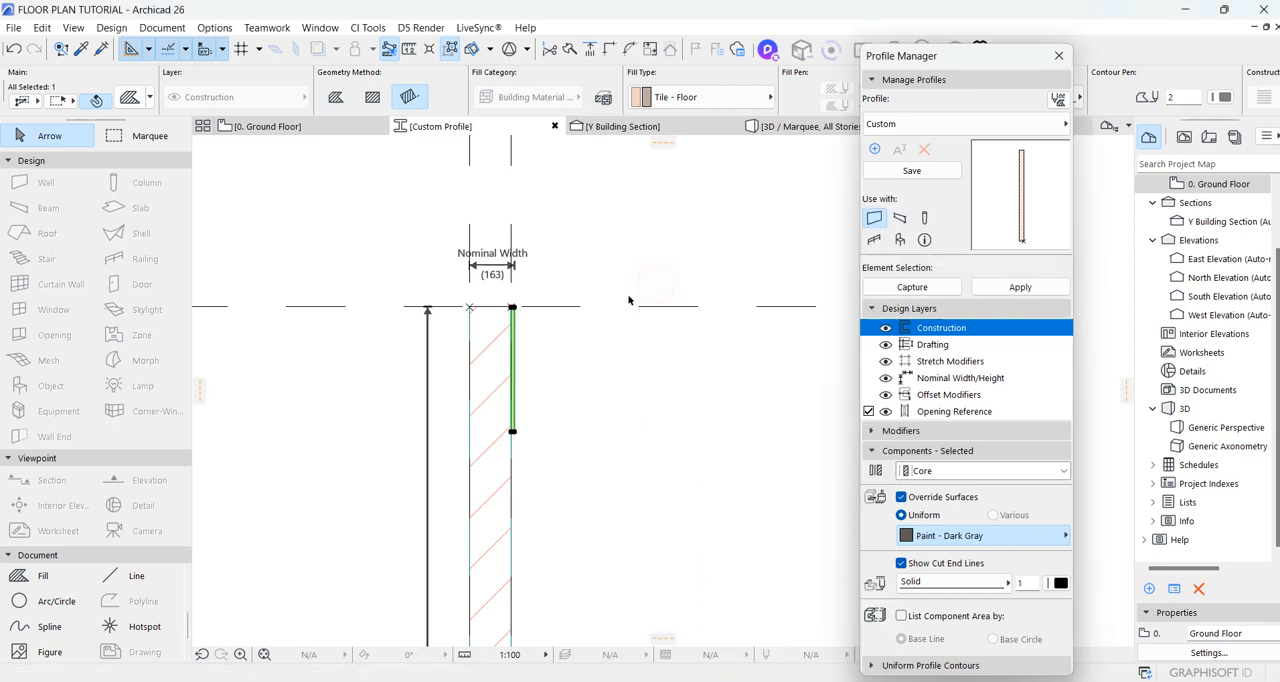
Step: Drag a copy of the dark gray fill down the core's face so it starts at the original's lower end
right_click(545, 378)
mouse_move(688, 514)
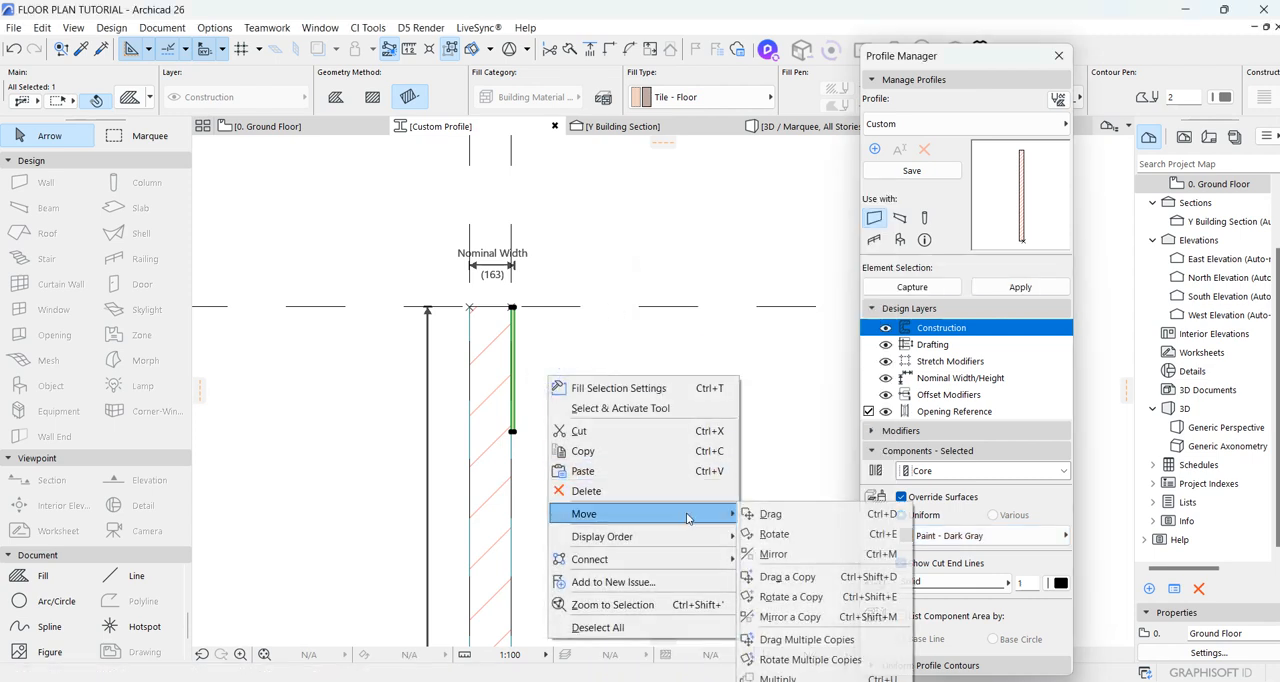
left_click(785, 578)
scroll(490, 290, "up", 2)
left_click(464, 254)
scroll(546, 300, "down", 5)
scroll(535, 400, "up", 5)
left_click(464, 272)
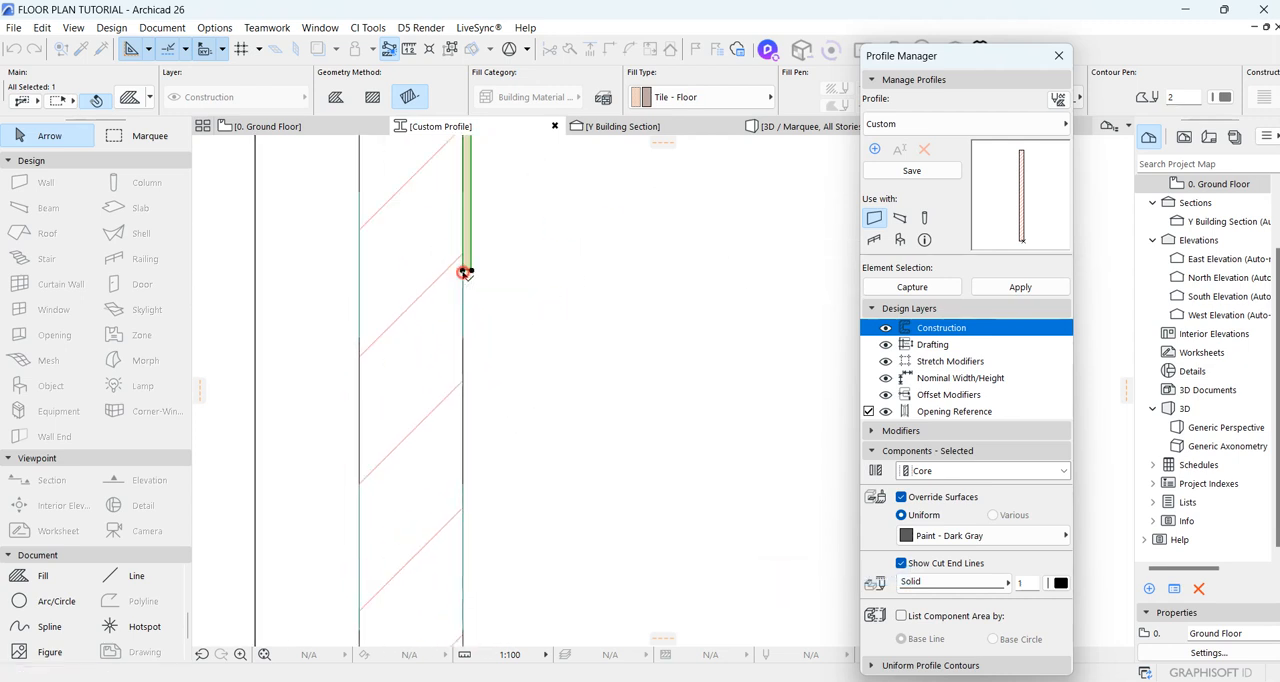
Step: Move the copied fill straight down 50 mm to leave a groove below the first panel
scroll(464, 272, "up", 3)
left_click(474, 281)
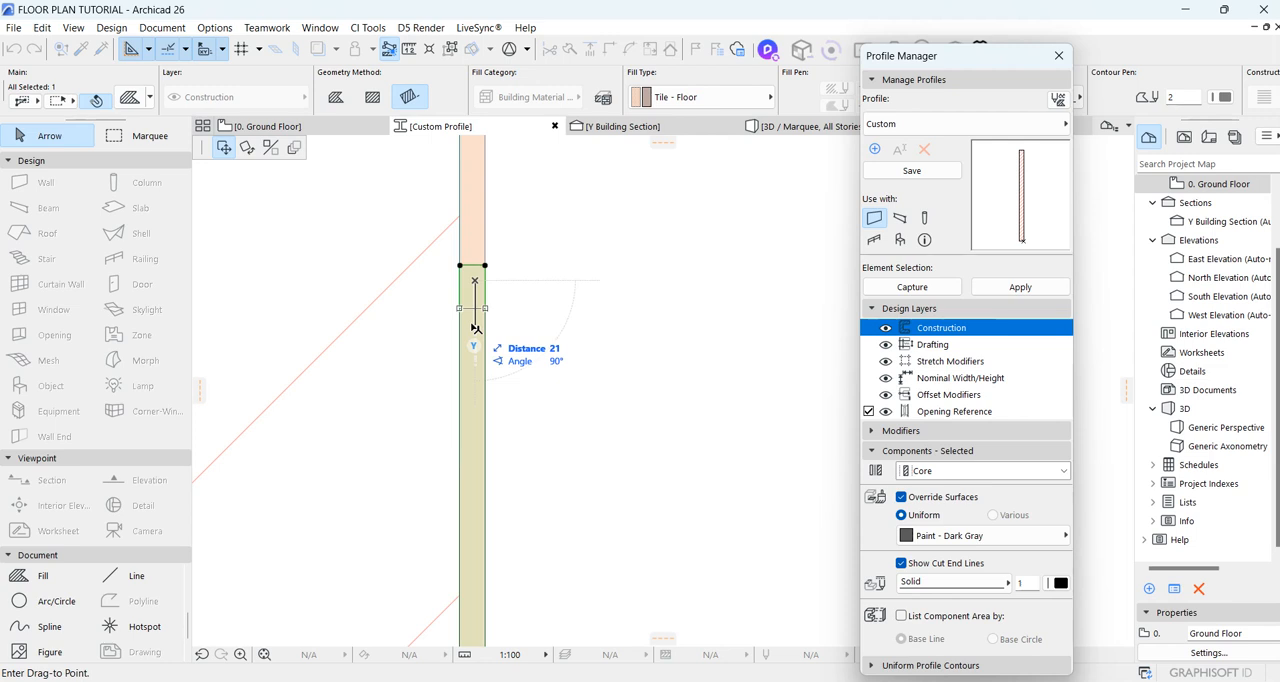
key("Return")
scroll(520, 300, "down", 3)
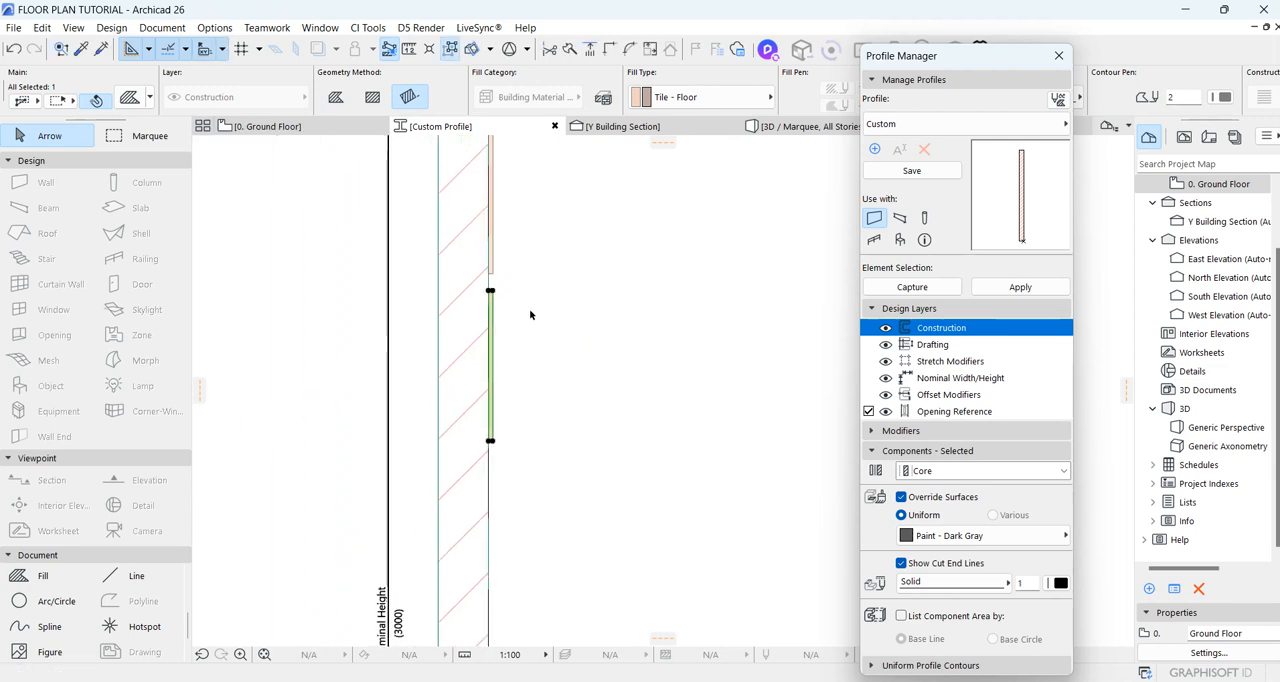
Step: Drag multiple copies of the fill down the core's face at 500 mm spacing until the panels reach the profile's base
right_click(551, 321)
mouse_move(690, 456)
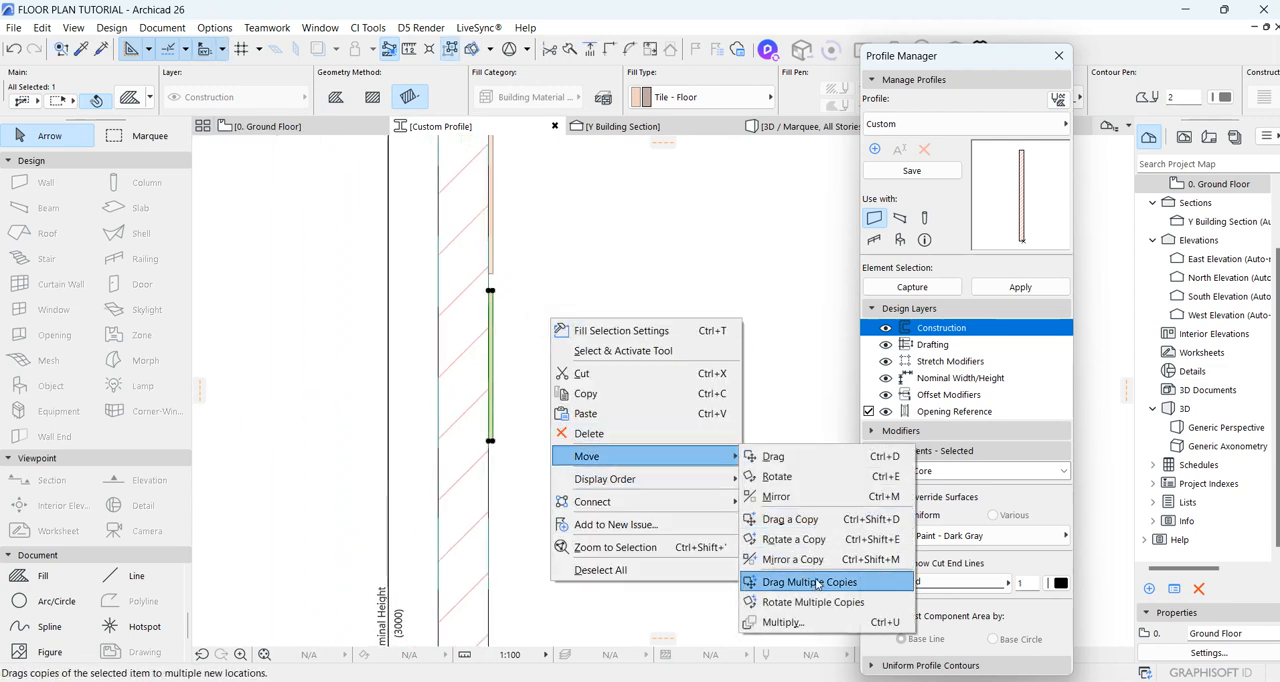
left_click(827, 583)
scroll(464, 258, "up", 2)
scroll(462, 255, "up", 2)
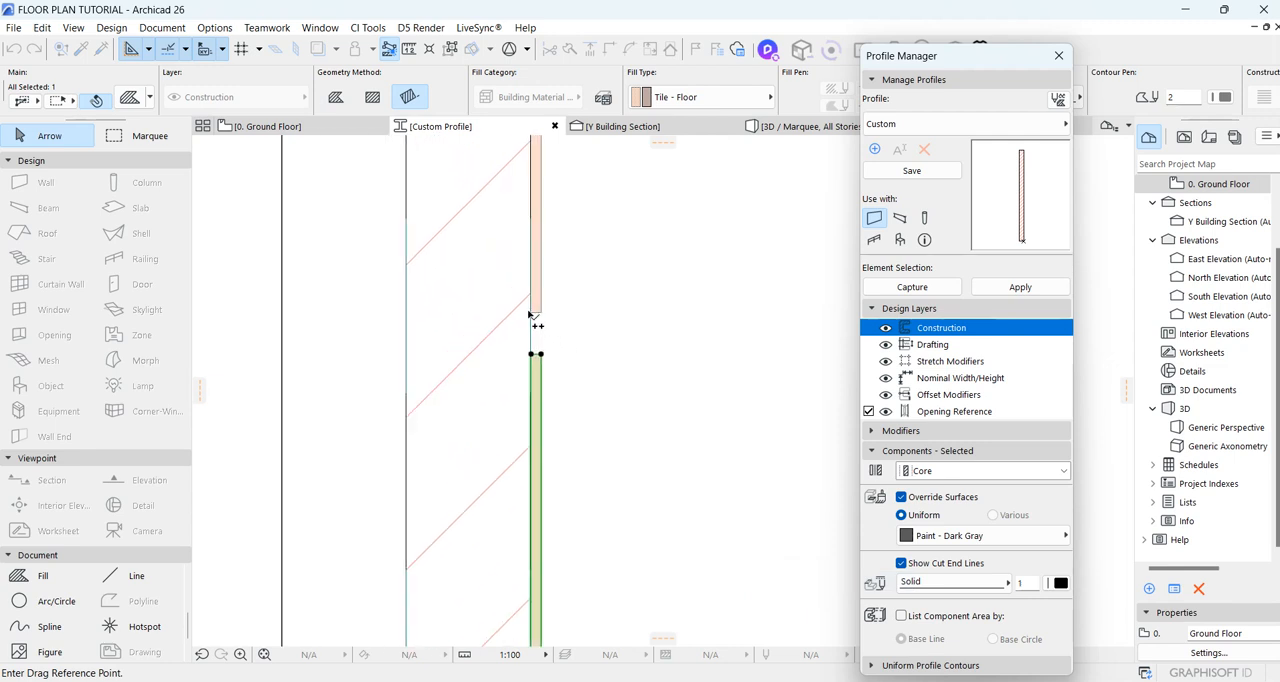
left_click(531, 313)
scroll(576, 230, "down", 4)
scroll(562, 288, "up", 4)
scroll(625, 245, "down", 3)
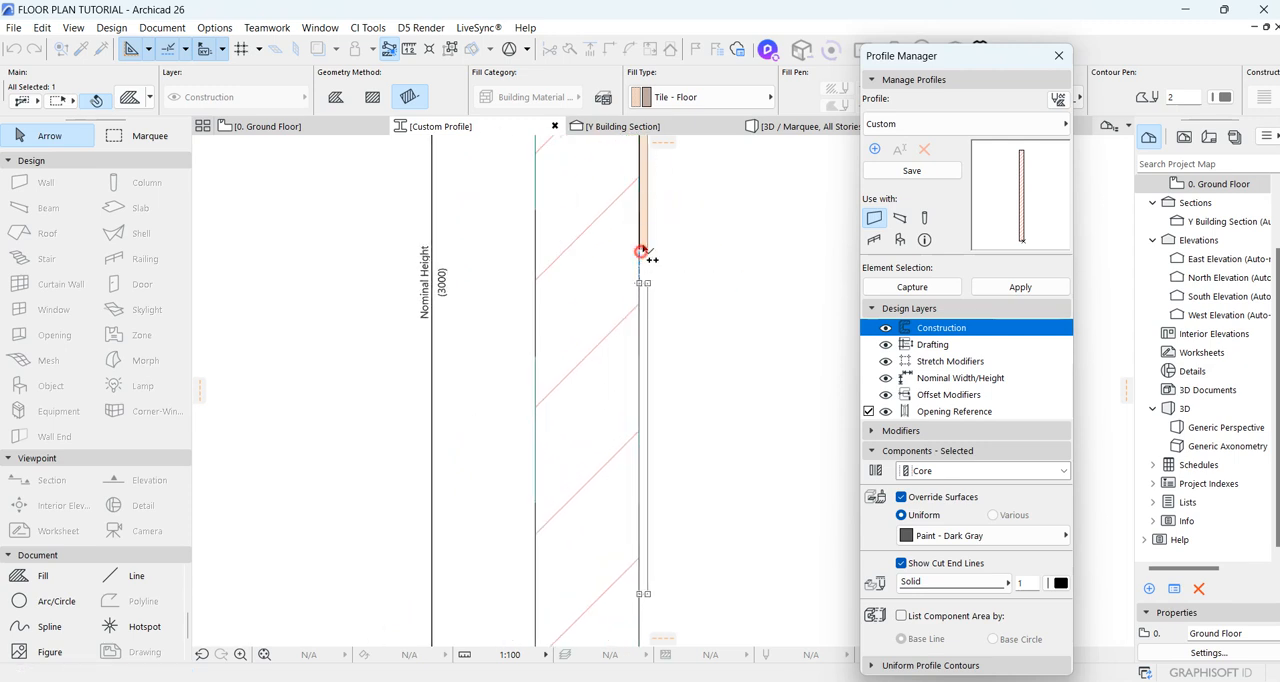
left_click(641, 252)
scroll(647, 262, "down", 5)
scroll(649, 277, "up", 4)
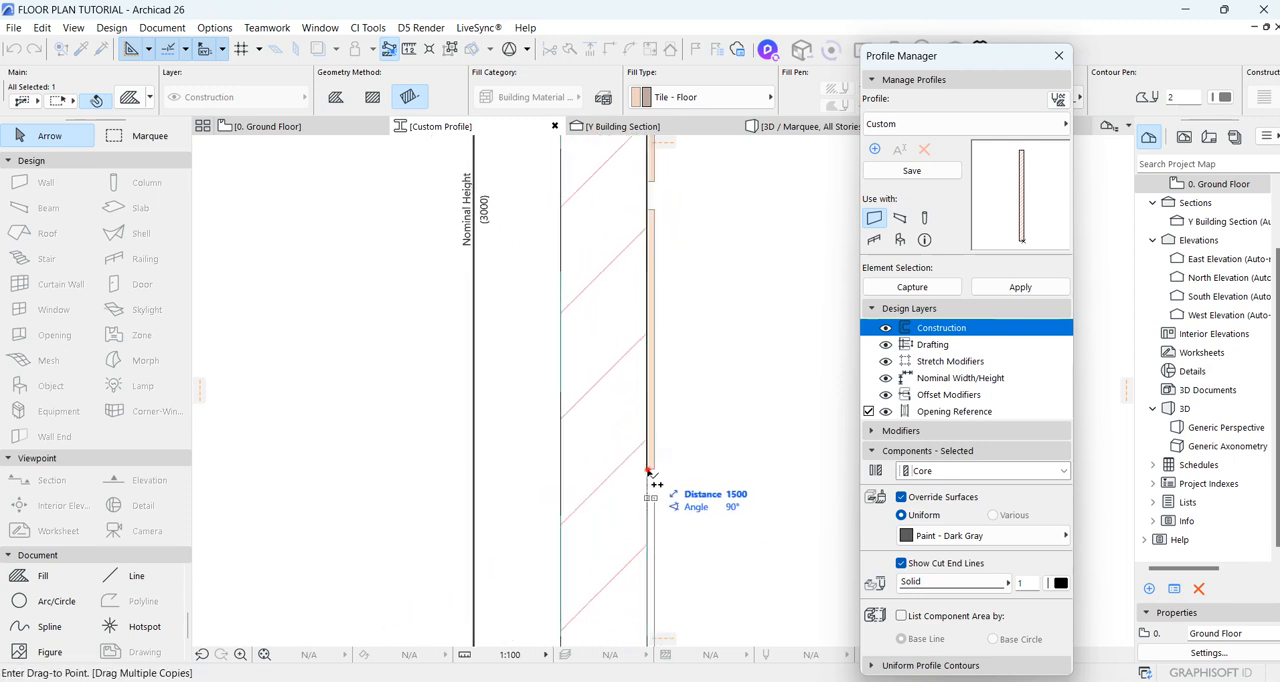
scroll(650, 475, "down", 2)
left_click(648, 350)
scroll(660, 500, "up", 3)
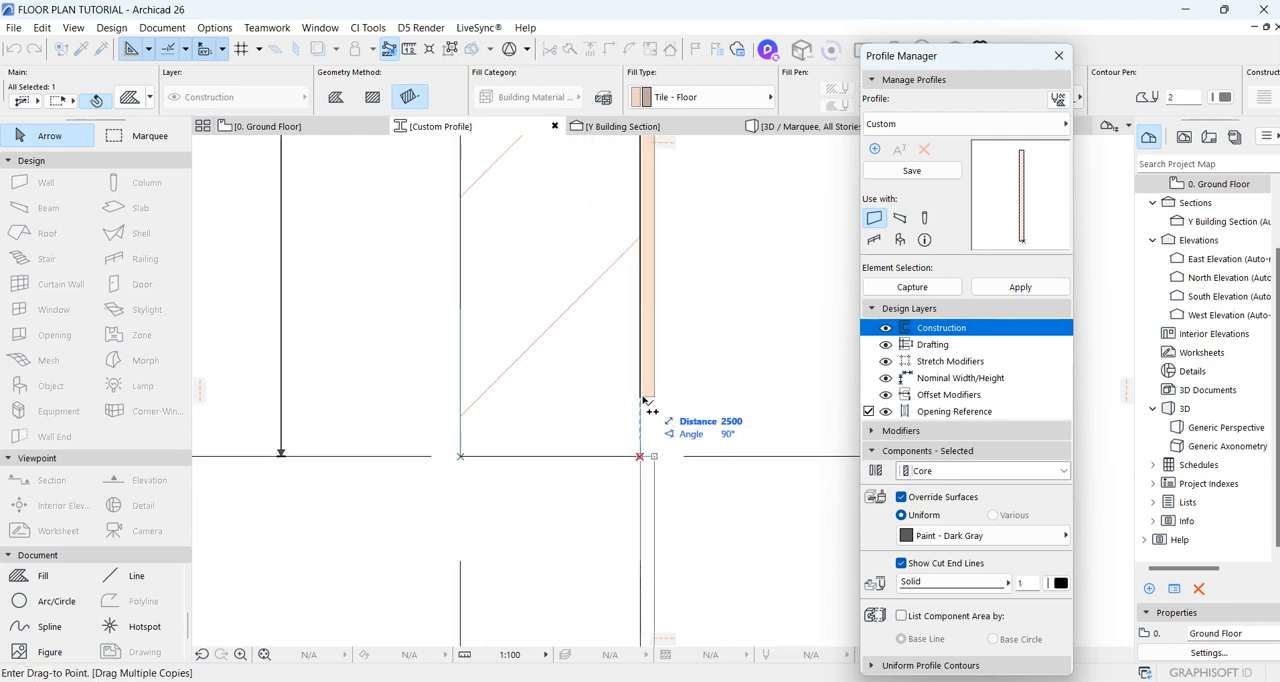
key("Escape")
key("Escape")
Step: Save the grooved profile under the name LOGWALL DETAIL, apply it to the selected wall, and switch to the 3D view
scroll(645, 513, "down", 6)
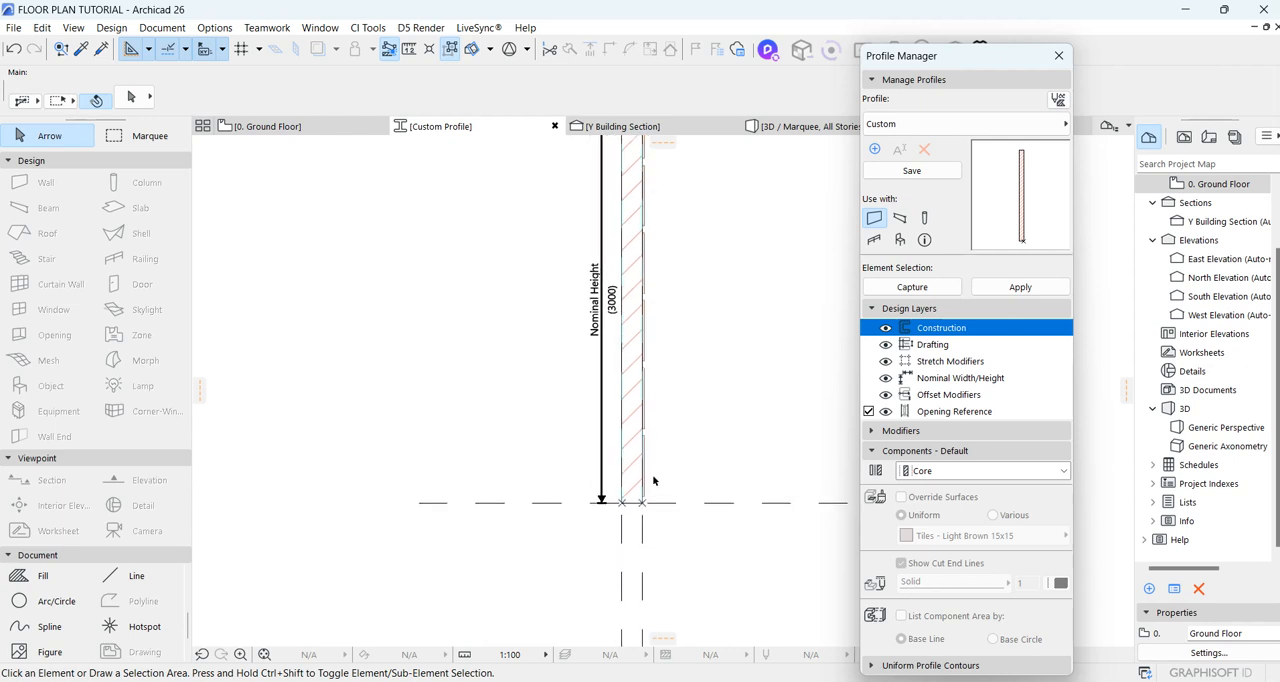
scroll(638, 440, "down", 1)
left_click(910, 172)
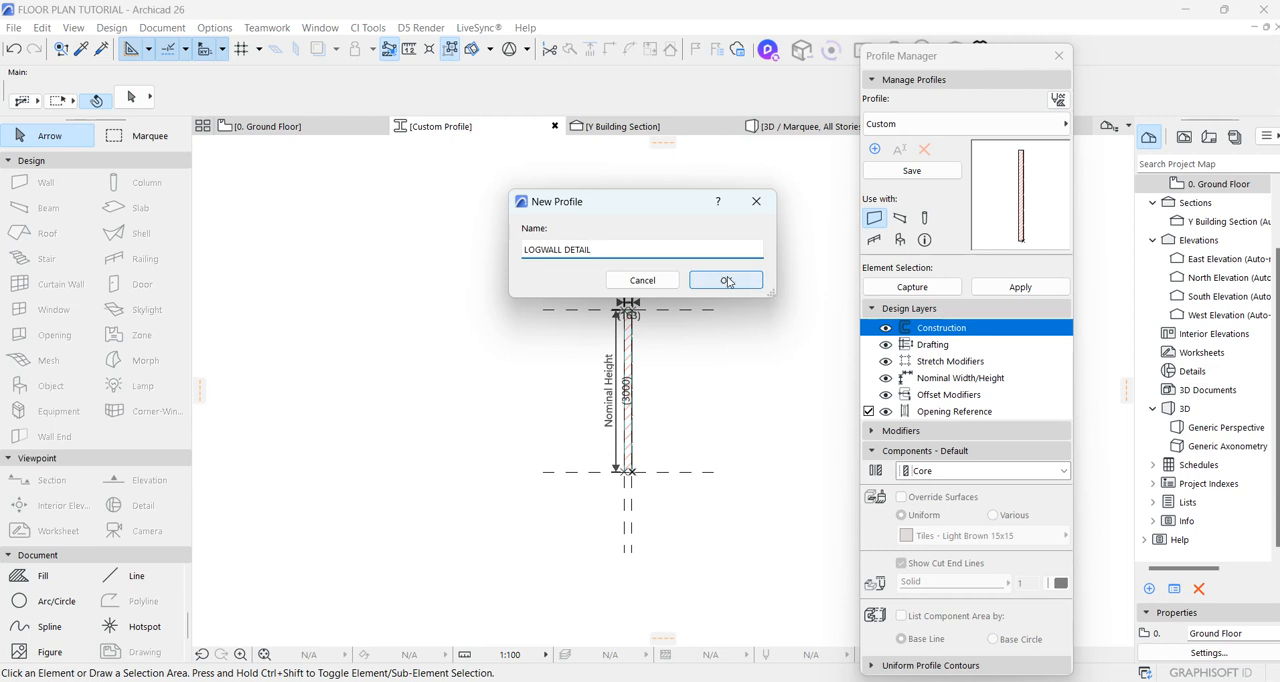
left_click(727, 280)
left_click(1020, 287)
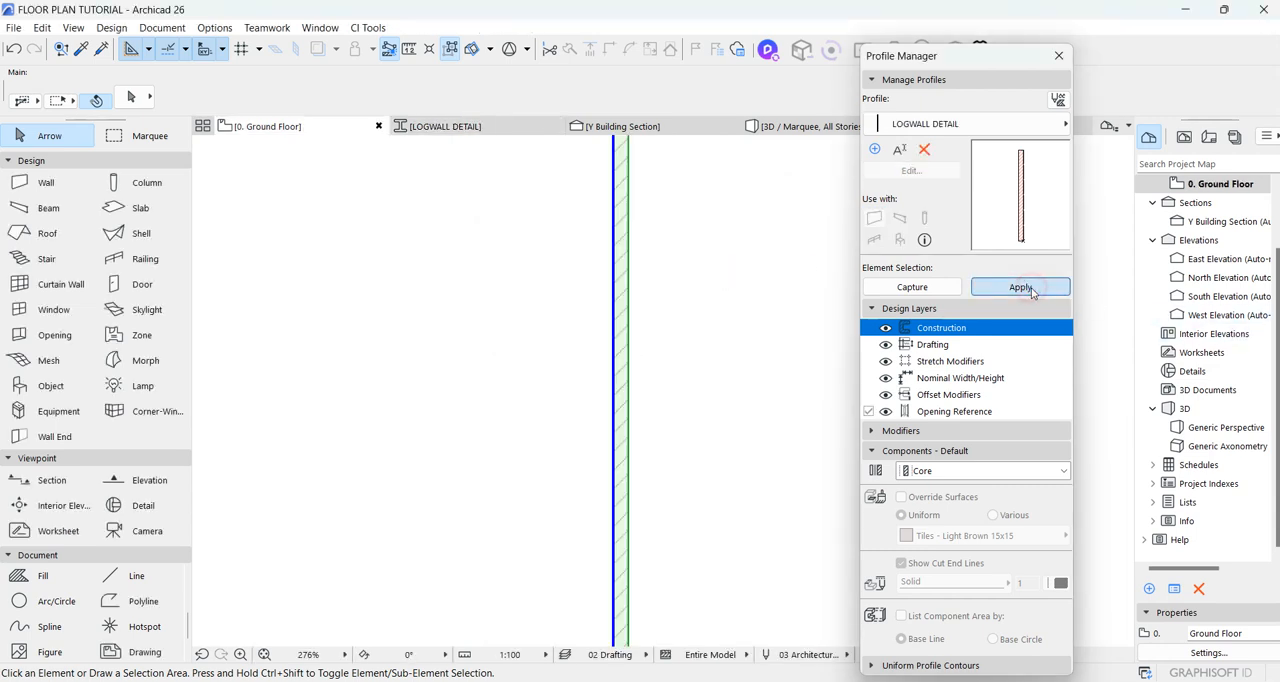
left_click(1059, 55)
left_click(745, 129)
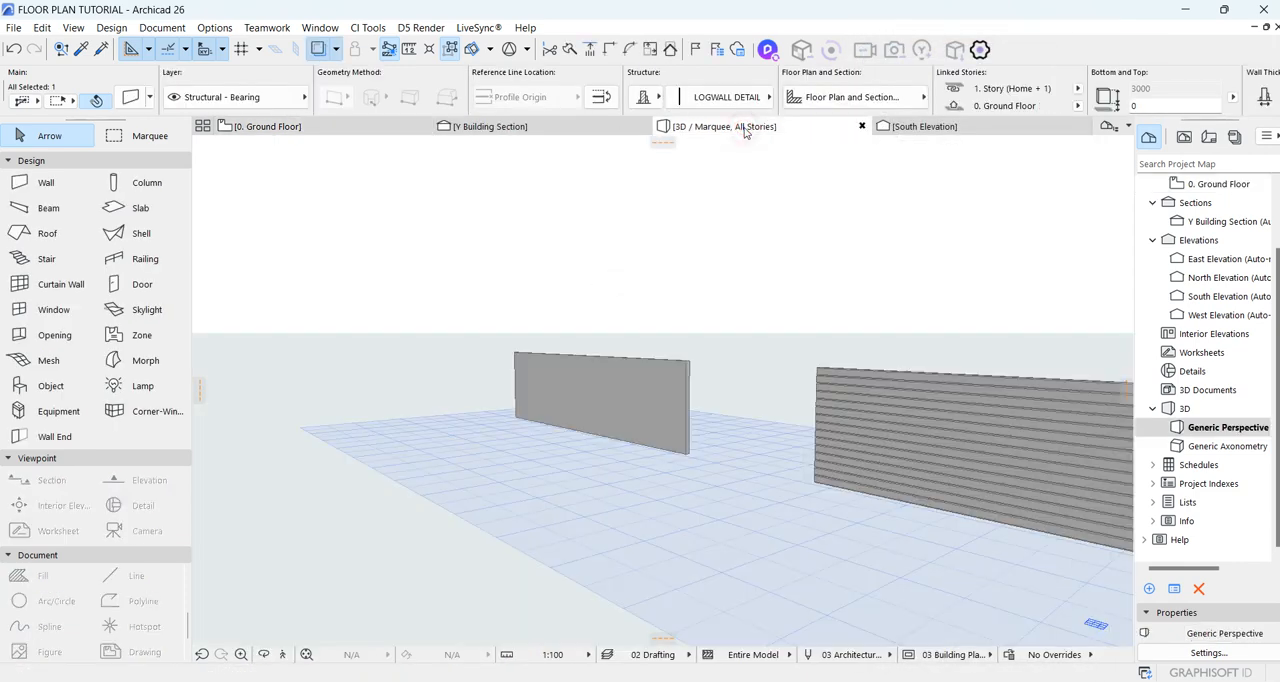
Step: Examine the wall's dark gray panels and horizontal grooves up close in 3D from several angles
scroll(654, 417, "up", 10)
scroll(590, 350, "down", 4)
scroll(585, 343, "up", 6)
scroll(585, 343, "down", 4)
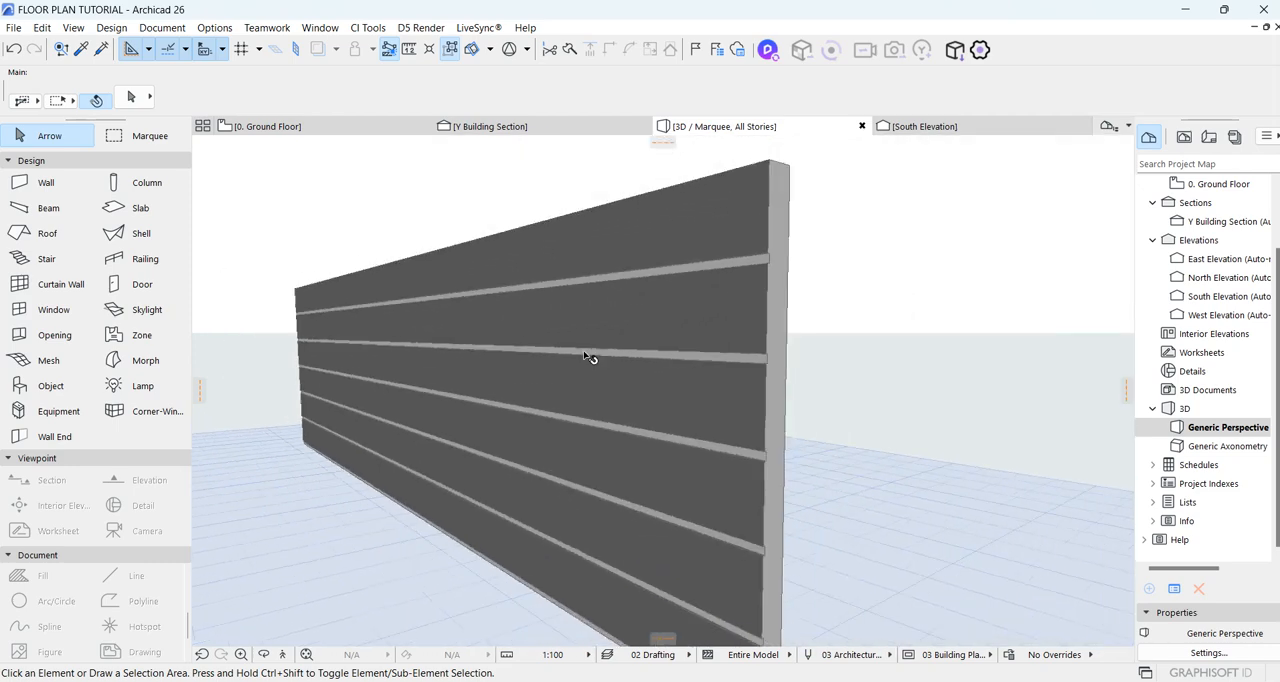
left_click(265, 650)
left_click_drag(437, 457, 764, 439)
scroll(277, 429, "up", 5)
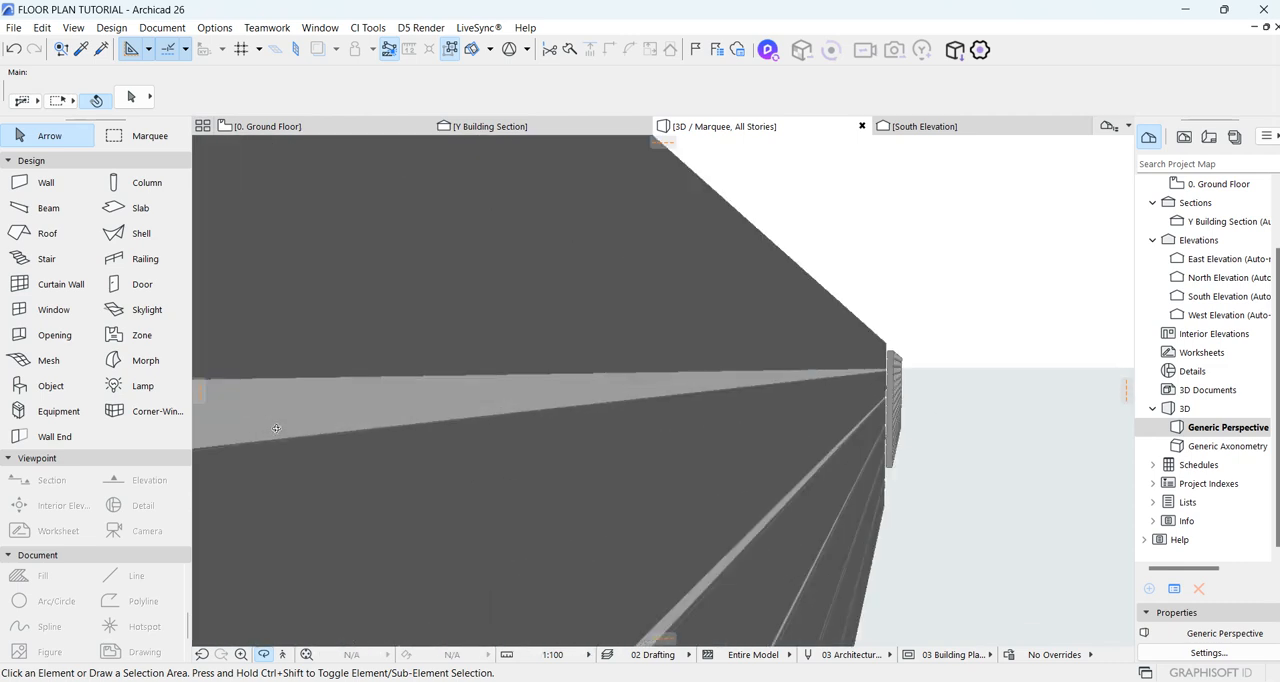
scroll(777, 462, "down", 3)
scroll(757, 445, "up", 2)
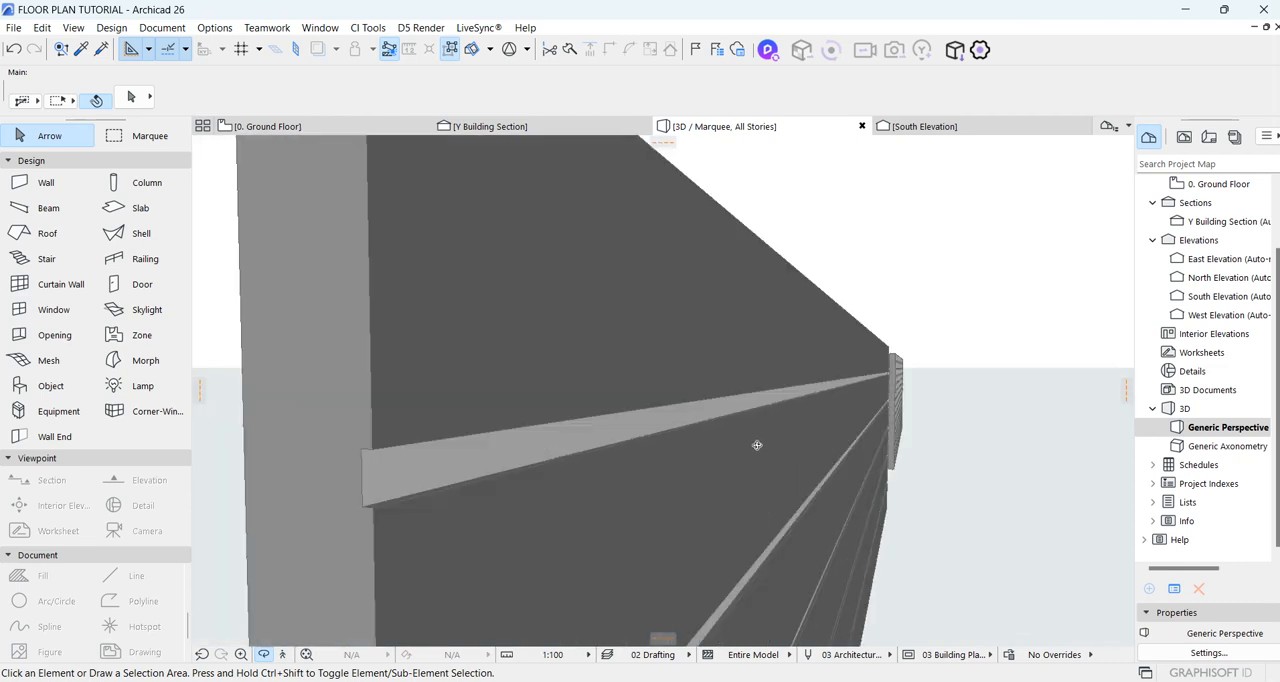
Step: Open the grooved wall's LOGWALL DETAIL profile for editing
right_click(520, 360)
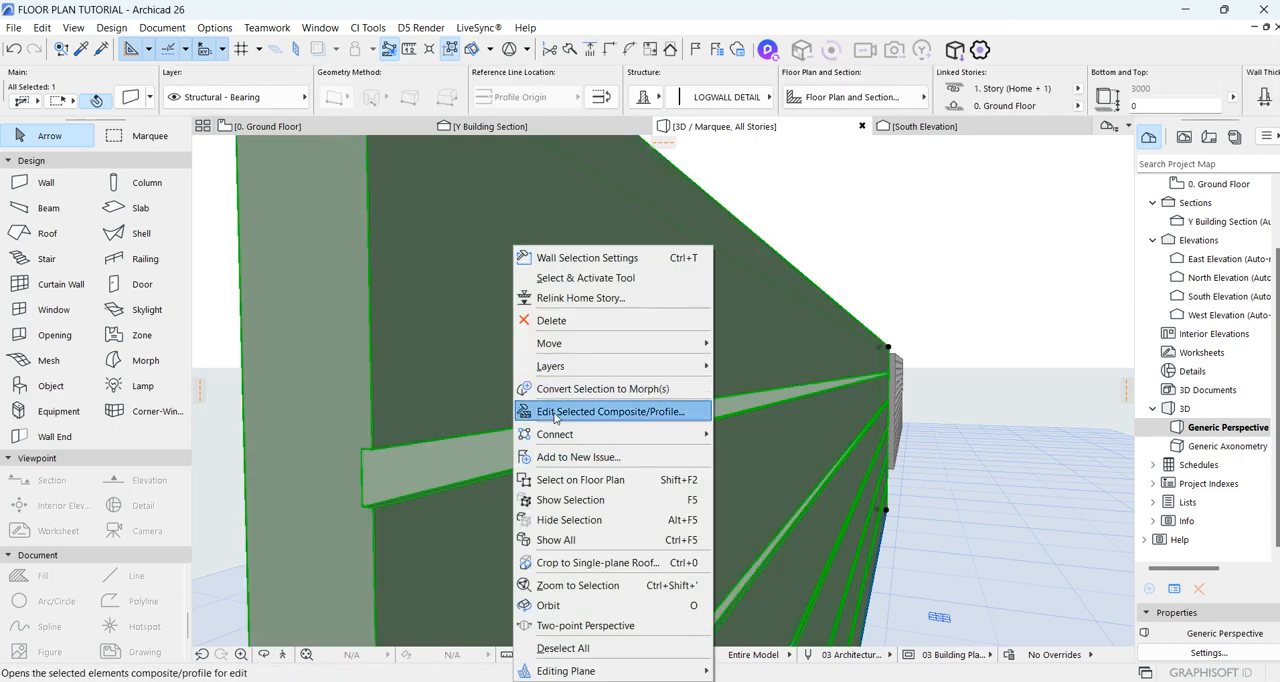
left_click(560, 411)
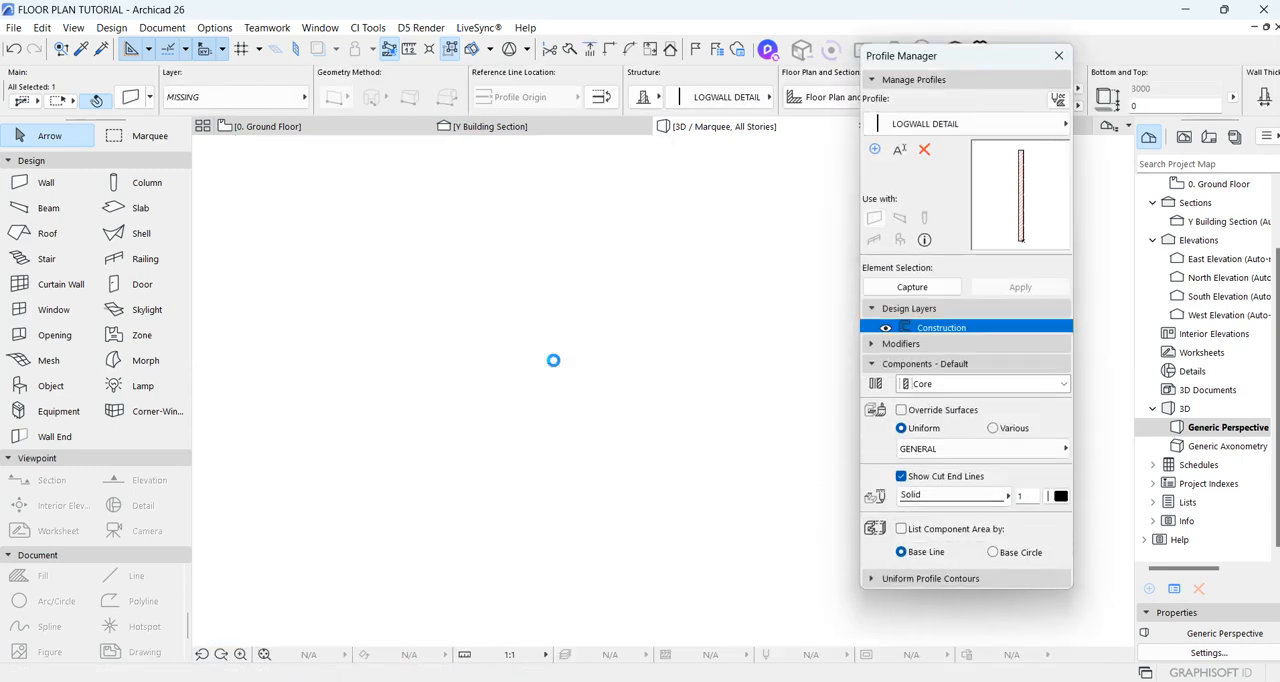
scroll(600, 343, "up", 10)
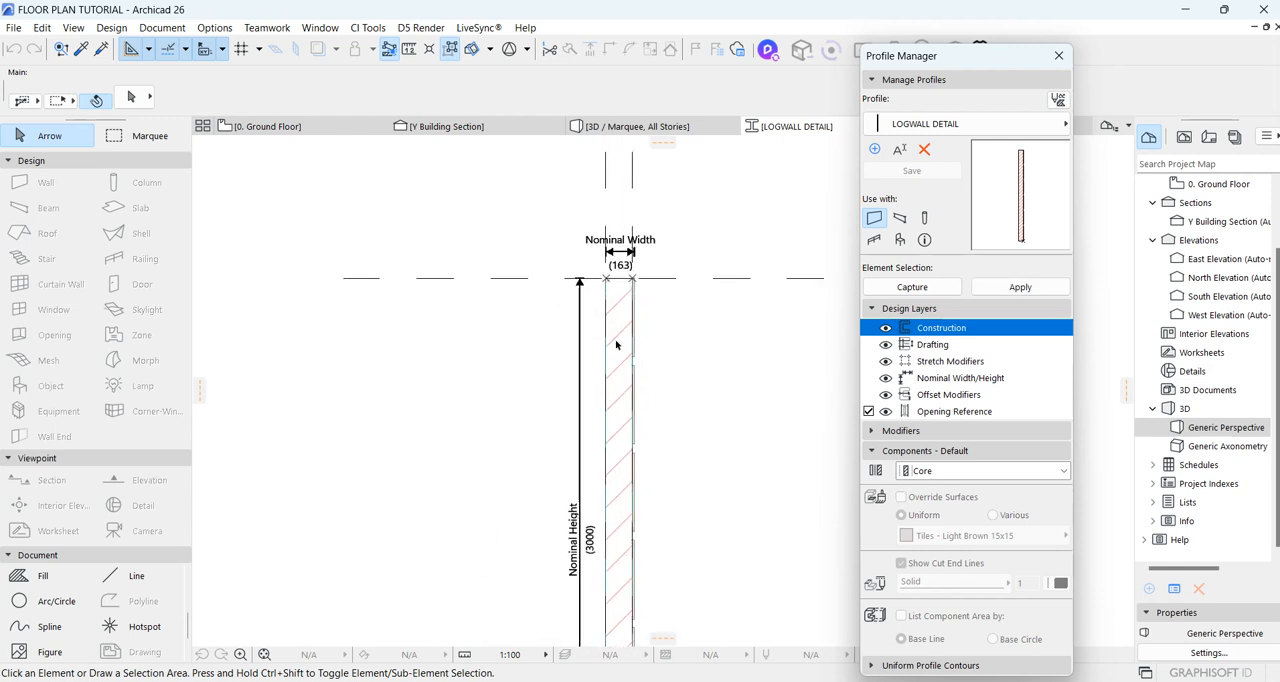
left_click(682, 446)
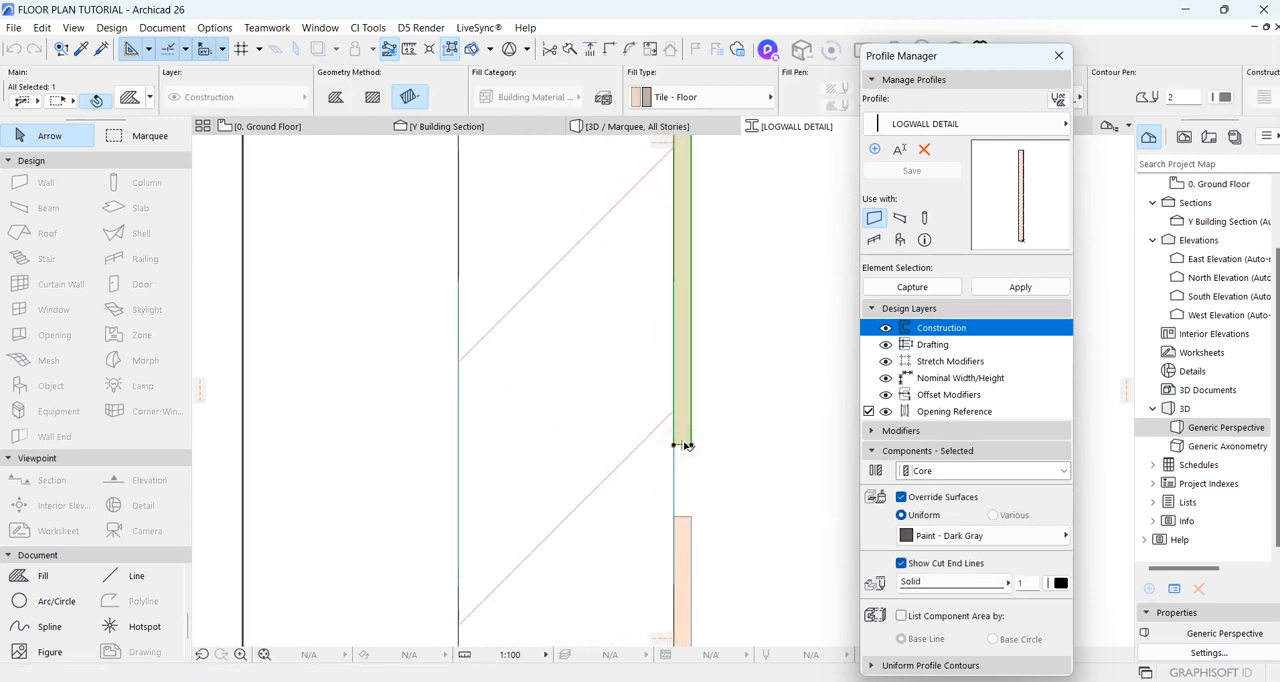
left_click(682, 446)
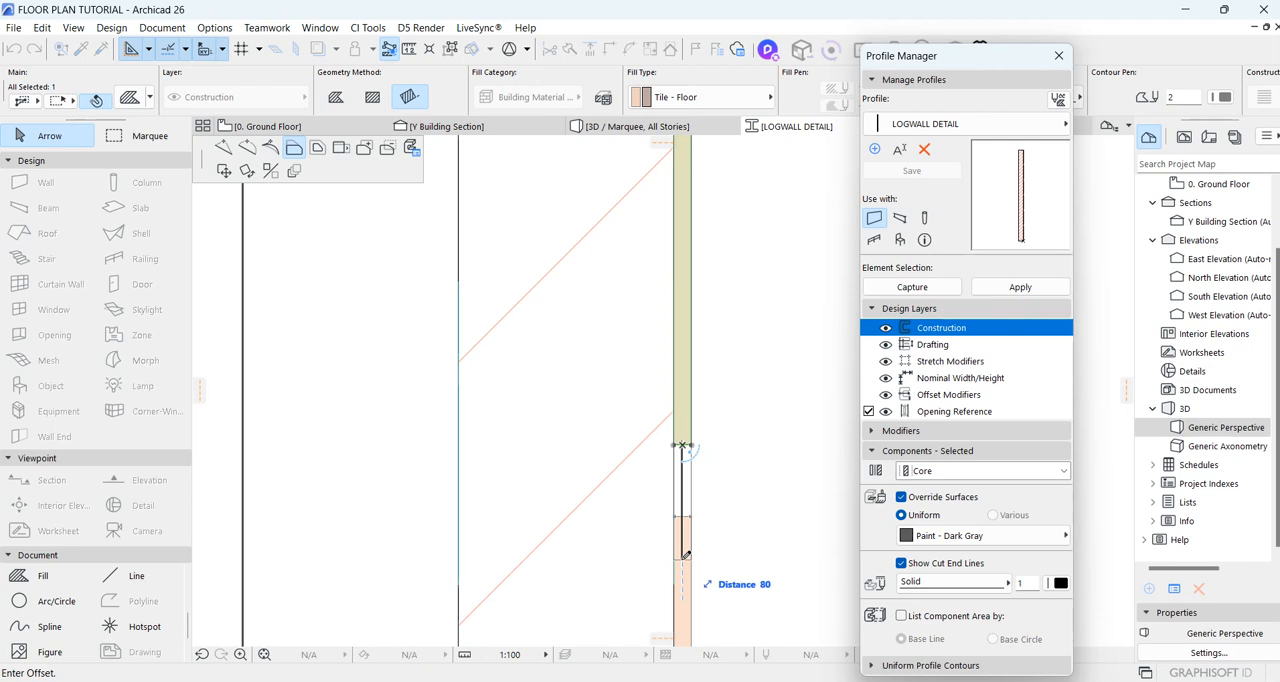
scroll(685, 555, "down", 4)
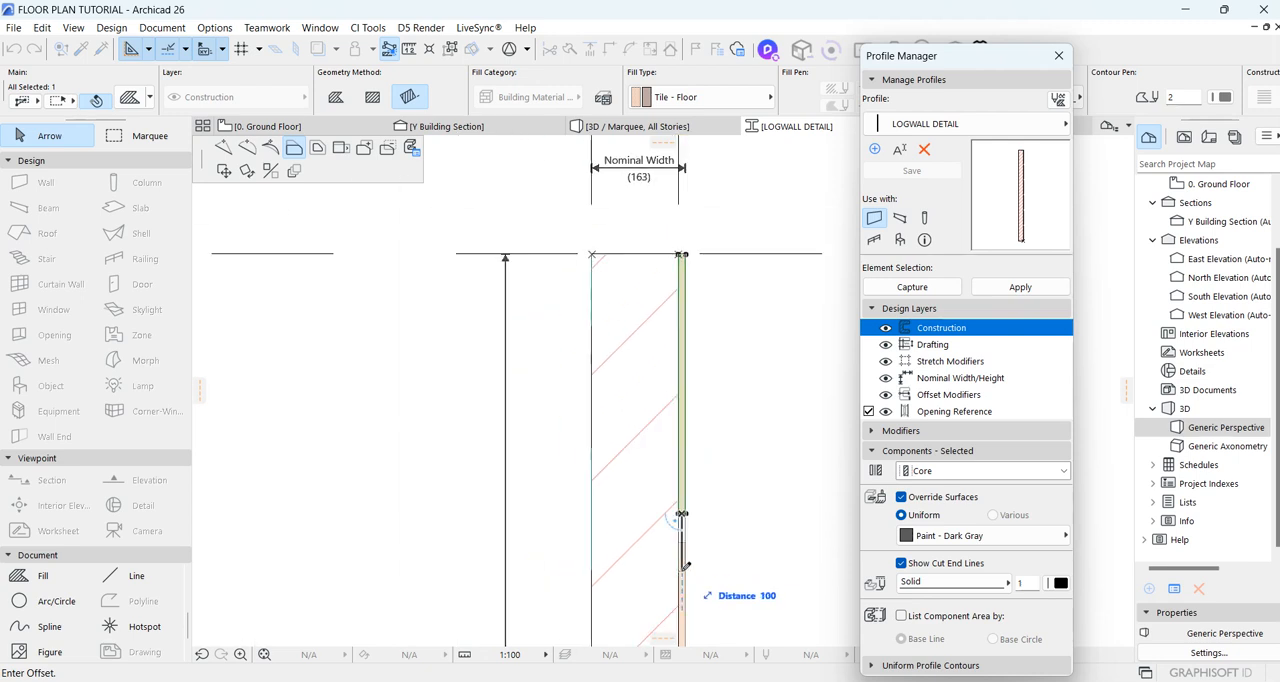
left_click(695, 456)
scroll(712, 454, "down", 5)
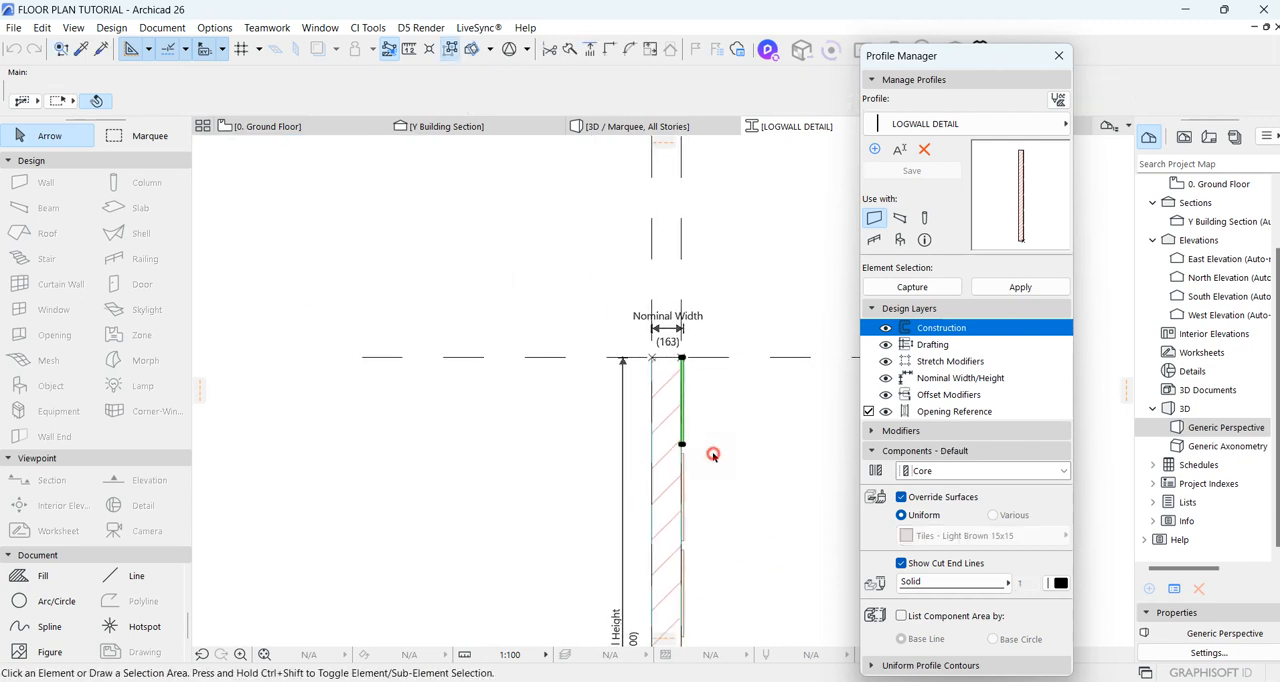
Step: Draw a thin rectangular fill against the core's face, spanning the groove between the first and second panels
scroll(690, 456, "up", 5)
left_click(43, 575)
scroll(600, 480, "up", 2)
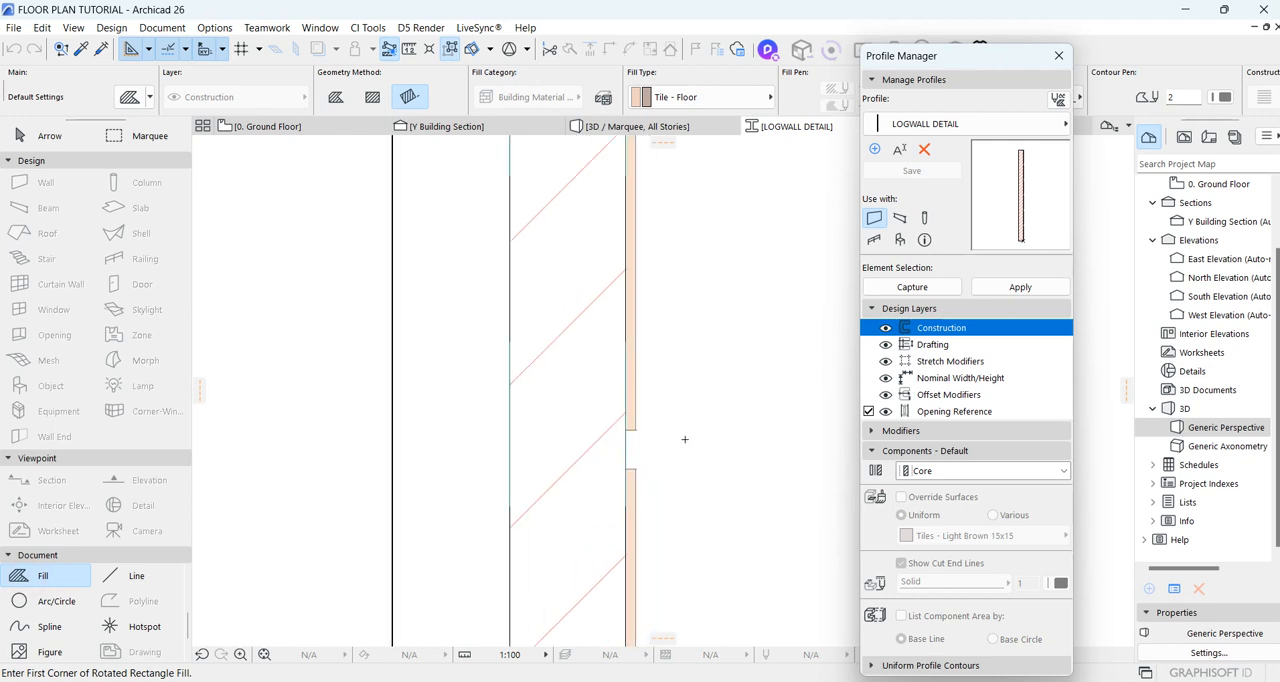
scroll(685, 439, "up", 3)
left_click(531, 519)
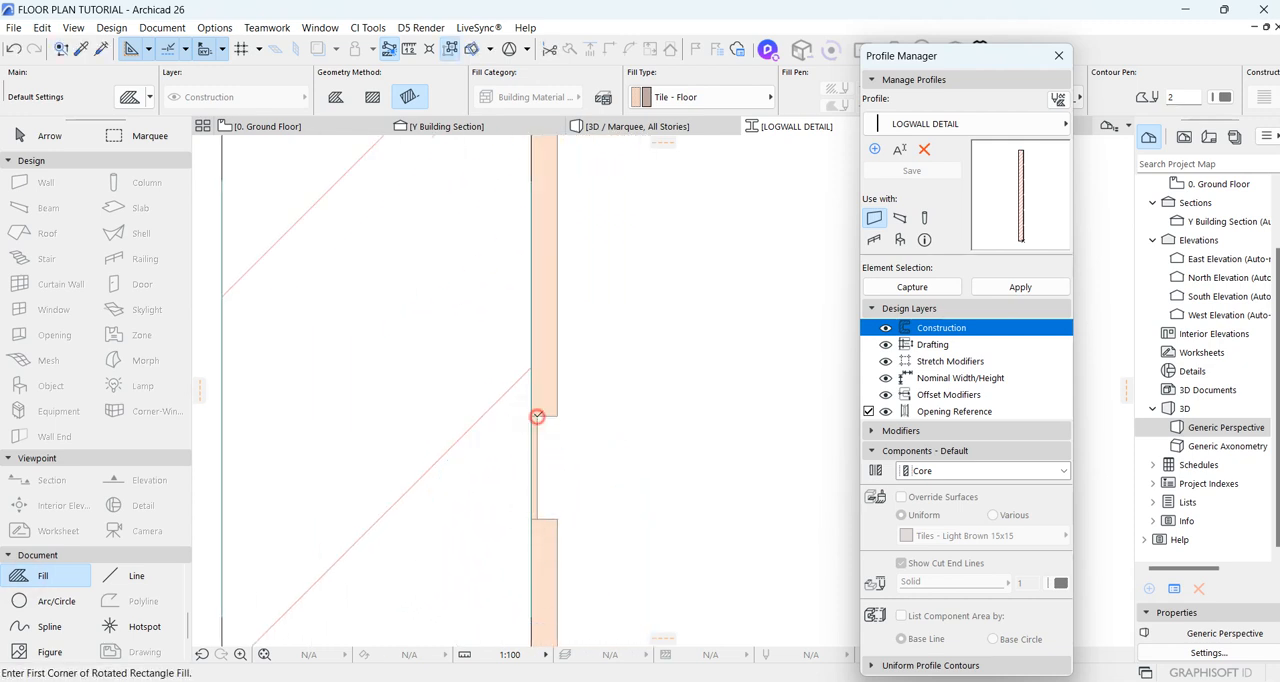
key("Escape")
Step: Override the thin groove fill's surfaces uniformly with Paint - Glossy White
left_click(537, 437)
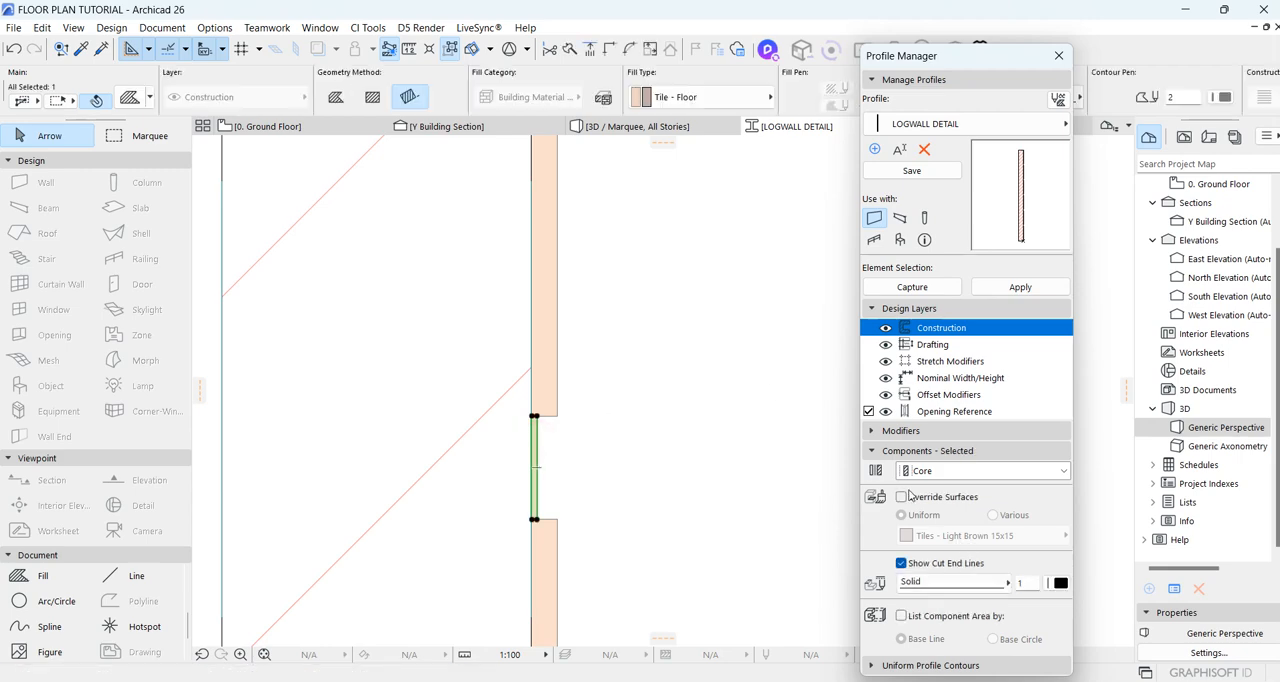
left_click(937, 532)
scroll(711, 430, "up", 8)
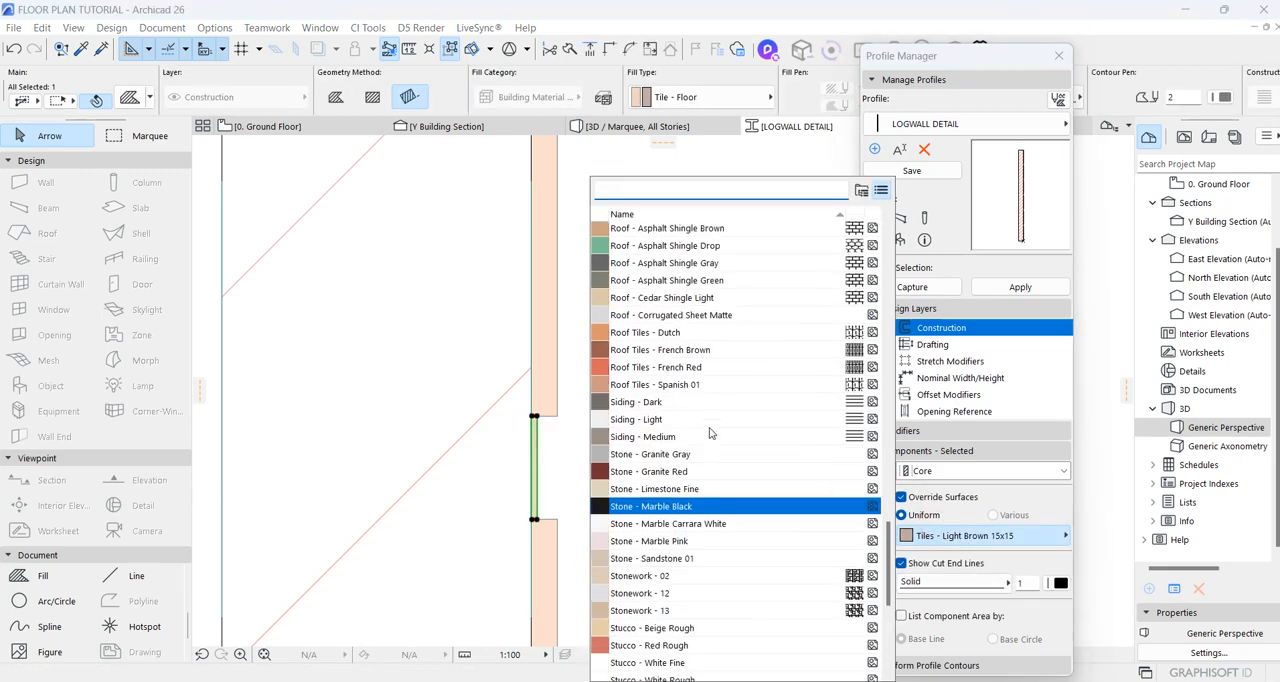
scroll(711, 432, "up", 4)
left_click(643, 370)
Step: Drag multiple copies of the glossy white fill from the first panel's lower outer corner, placing them in the upper grooves
right_click(634, 440)
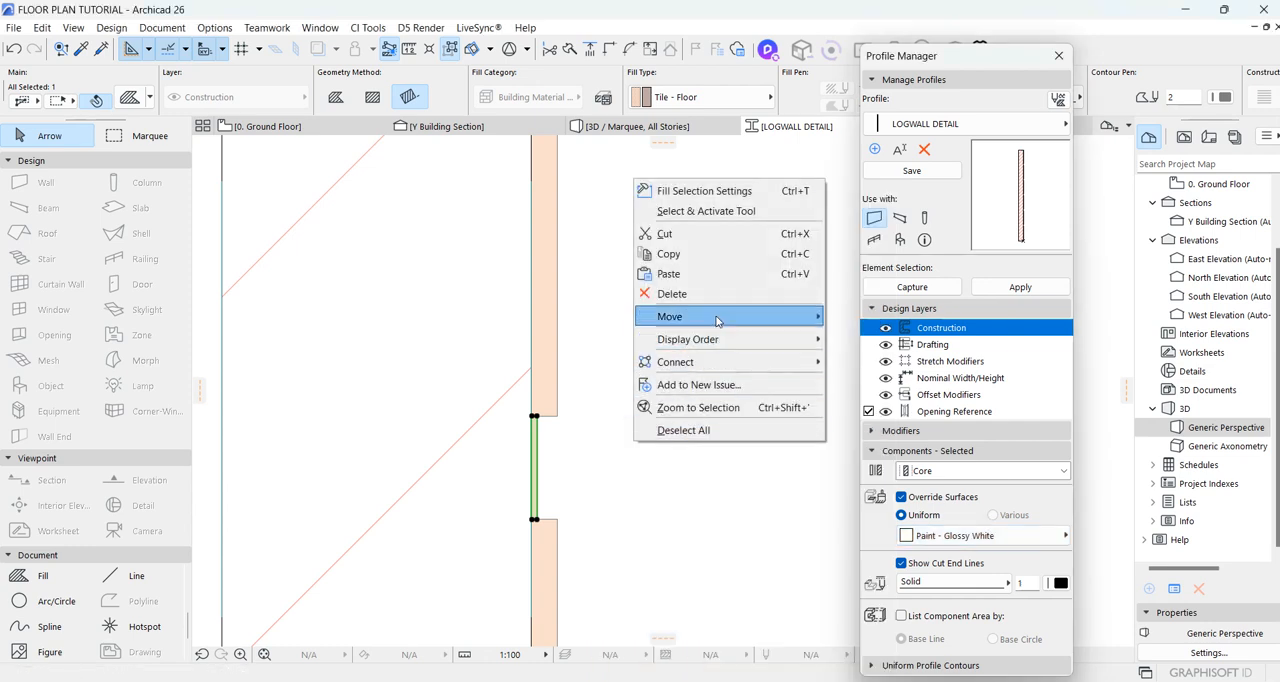
mouse_move(740, 316)
left_click(868, 442)
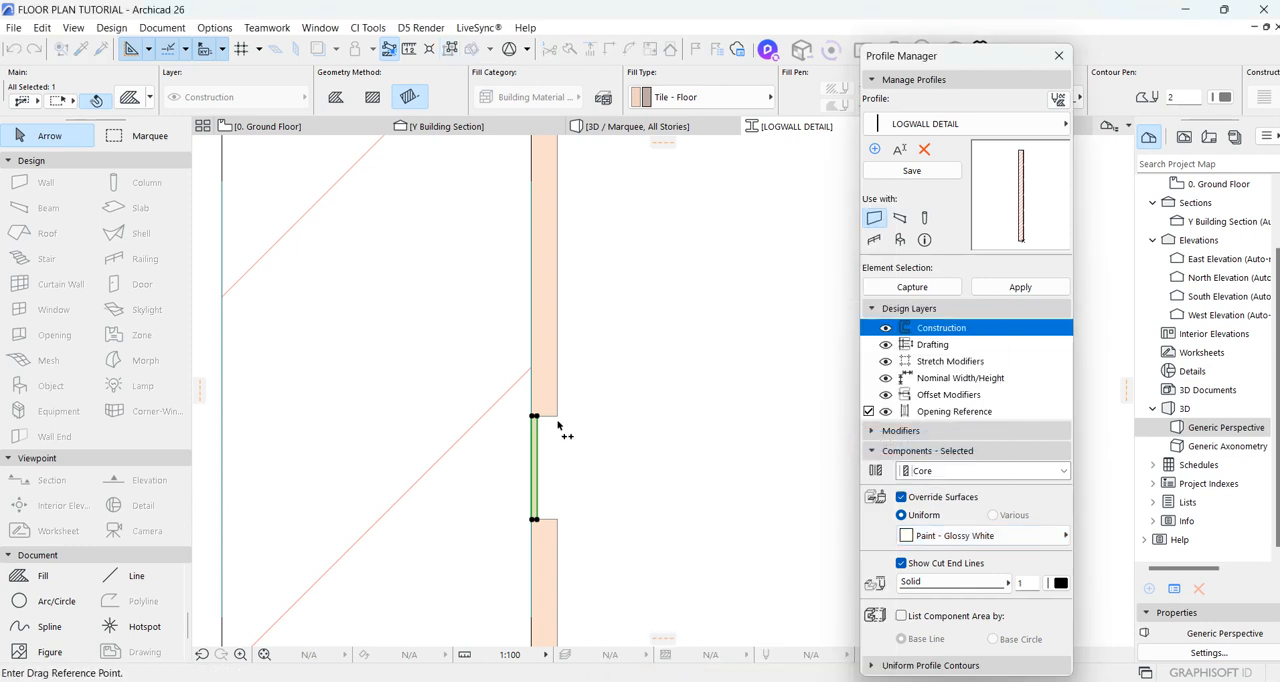
left_click(559, 420)
scroll(606, 337, "down", 4)
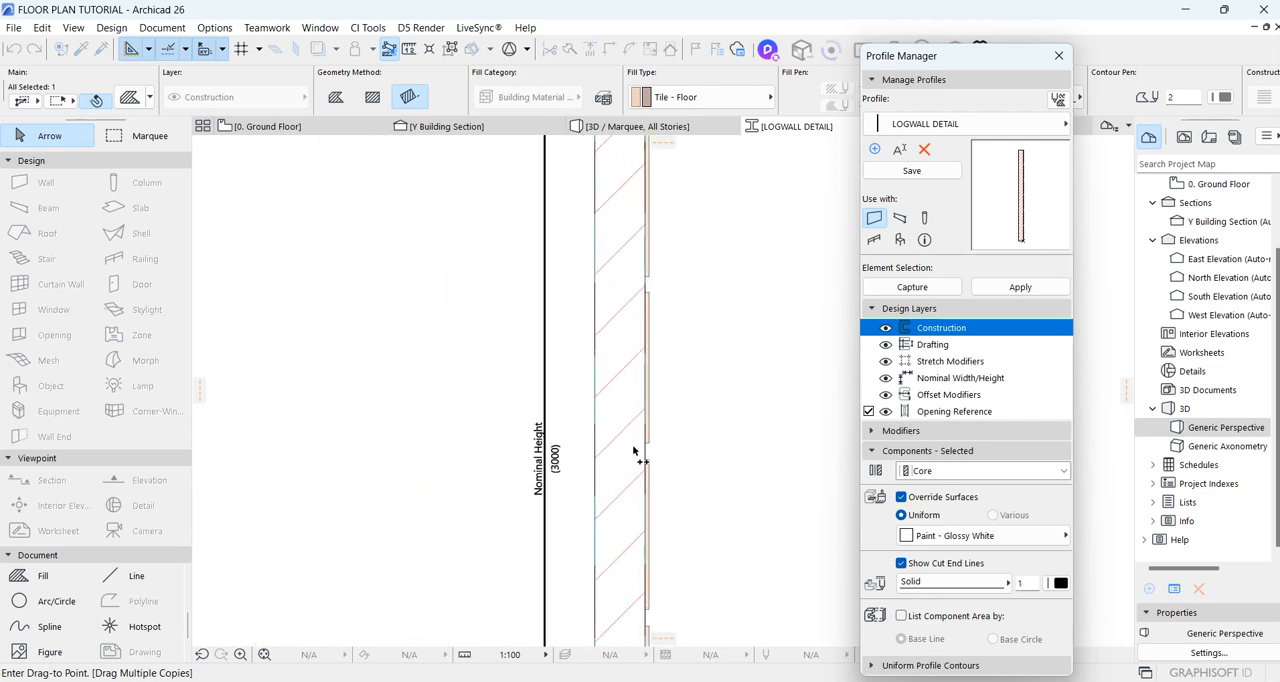
middle_click_drag(660, 443, 637, 530)
scroll(637, 530, "down", 3)
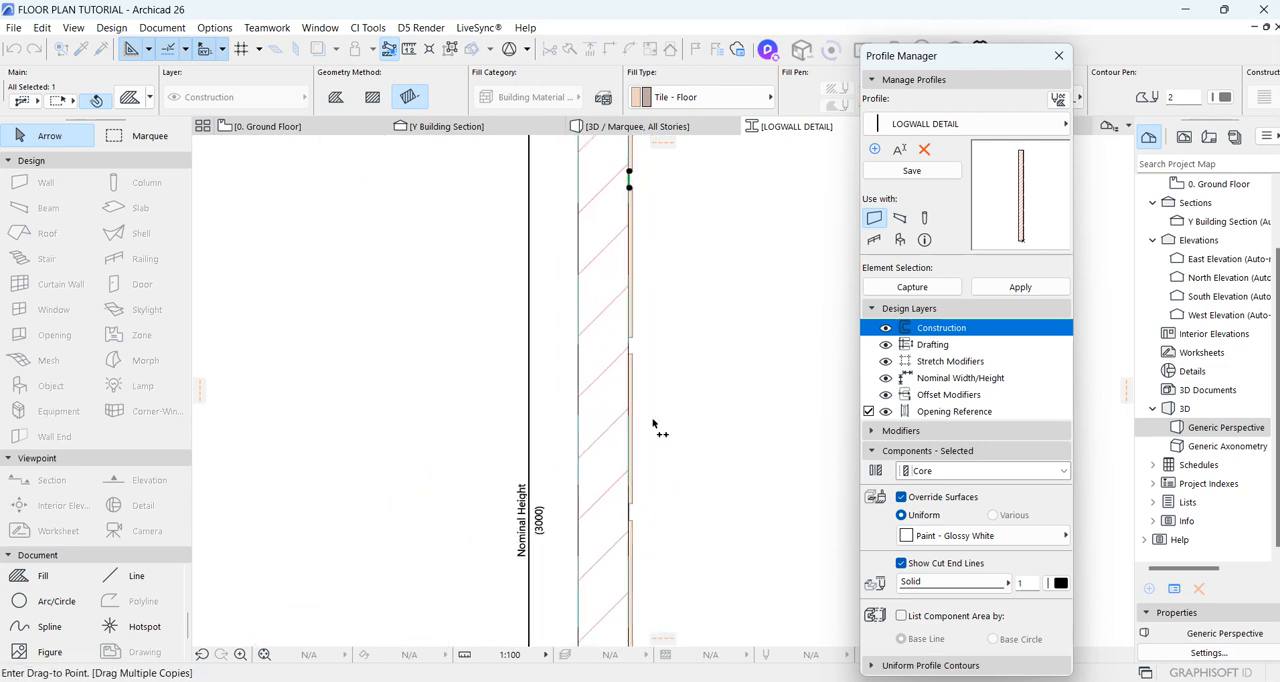
scroll(643, 337, "up", 3)
left_click(630, 372)
Step: Place the remaining fill copies in the lower grooves, including 2000 and 2500 mm below the original, down to the profile's base
scroll(665, 308, "down", 5)
scroll(666, 437, "up", 4)
left_click(641, 423)
scroll(688, 366, "down", 5)
scroll(678, 420, "up", 4)
scroll(678, 424, "up", 3)
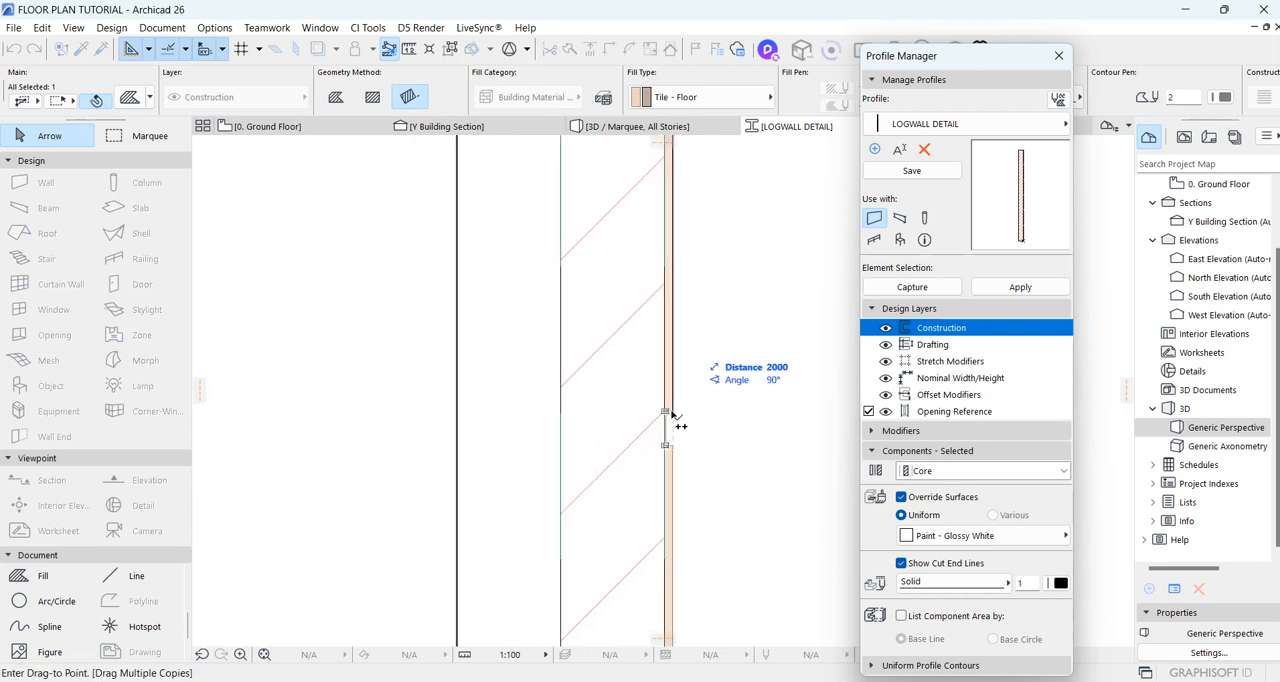
left_click(673, 413)
scroll(686, 406, "down", 5)
scroll(683, 516, "up", 5)
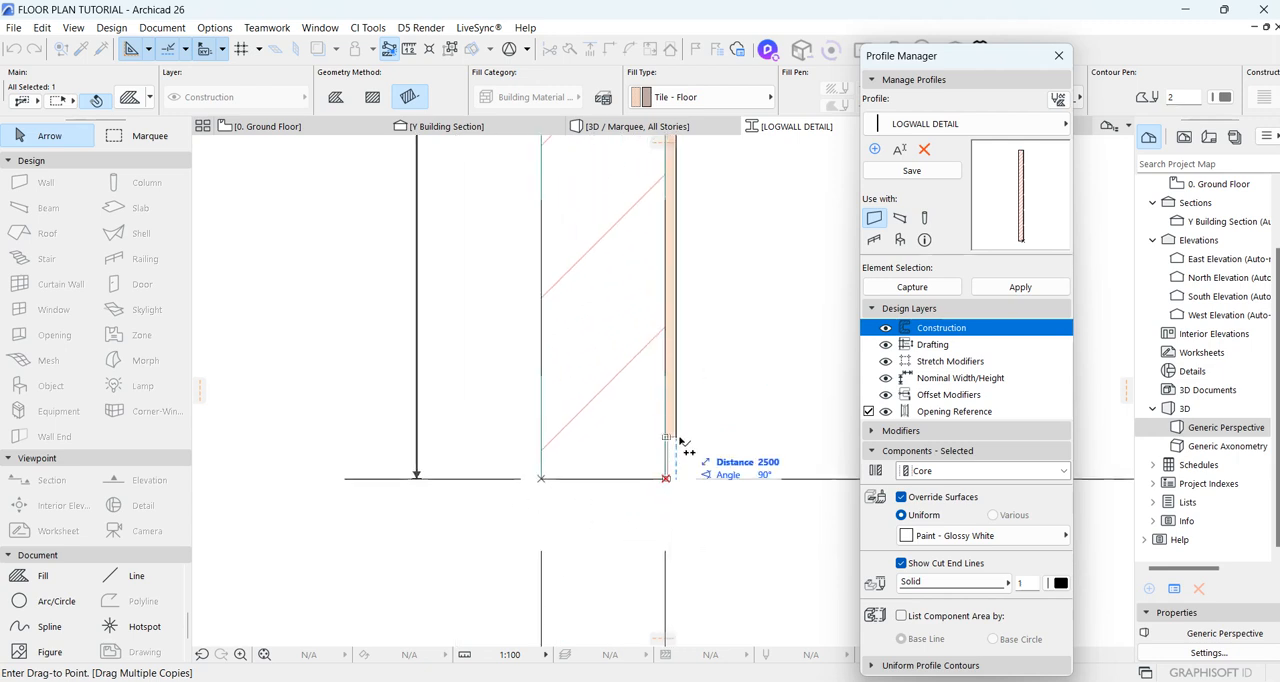
key("Escape")
key("Escape")
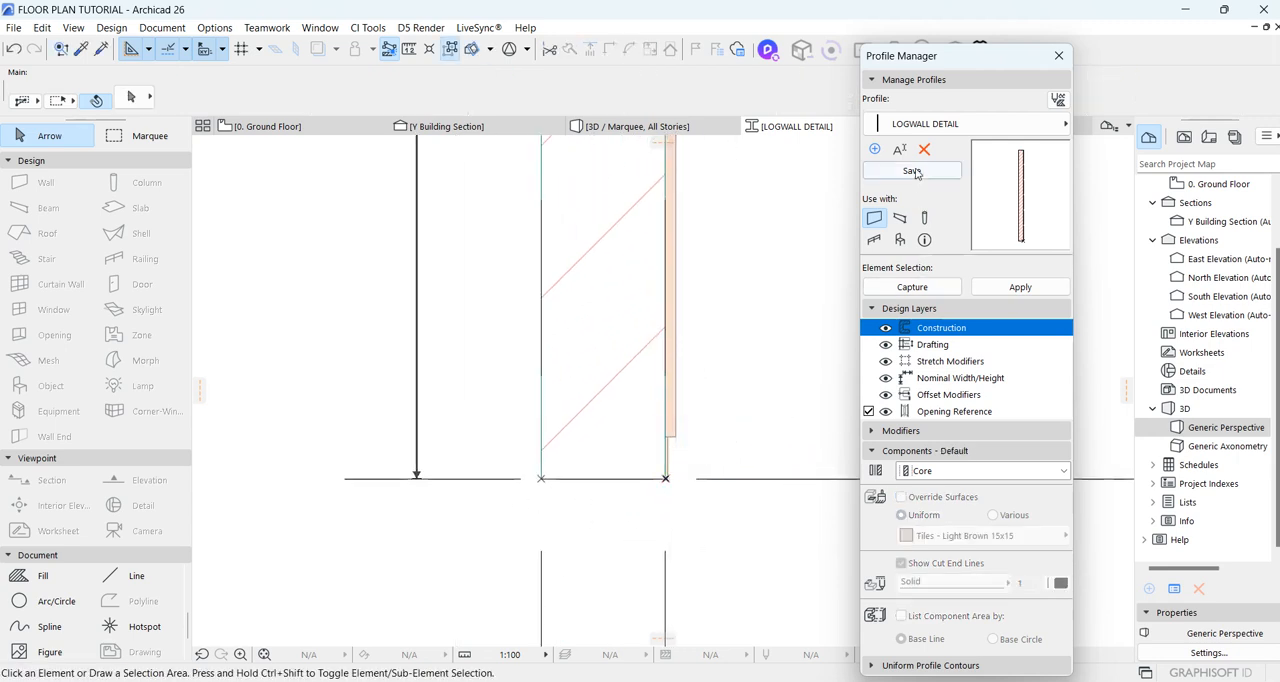
Step: Apply the edited LOGWALL DETAIL profile to the wall, close the profile editor, and deselect the wall in 3D
left_click(990, 288)
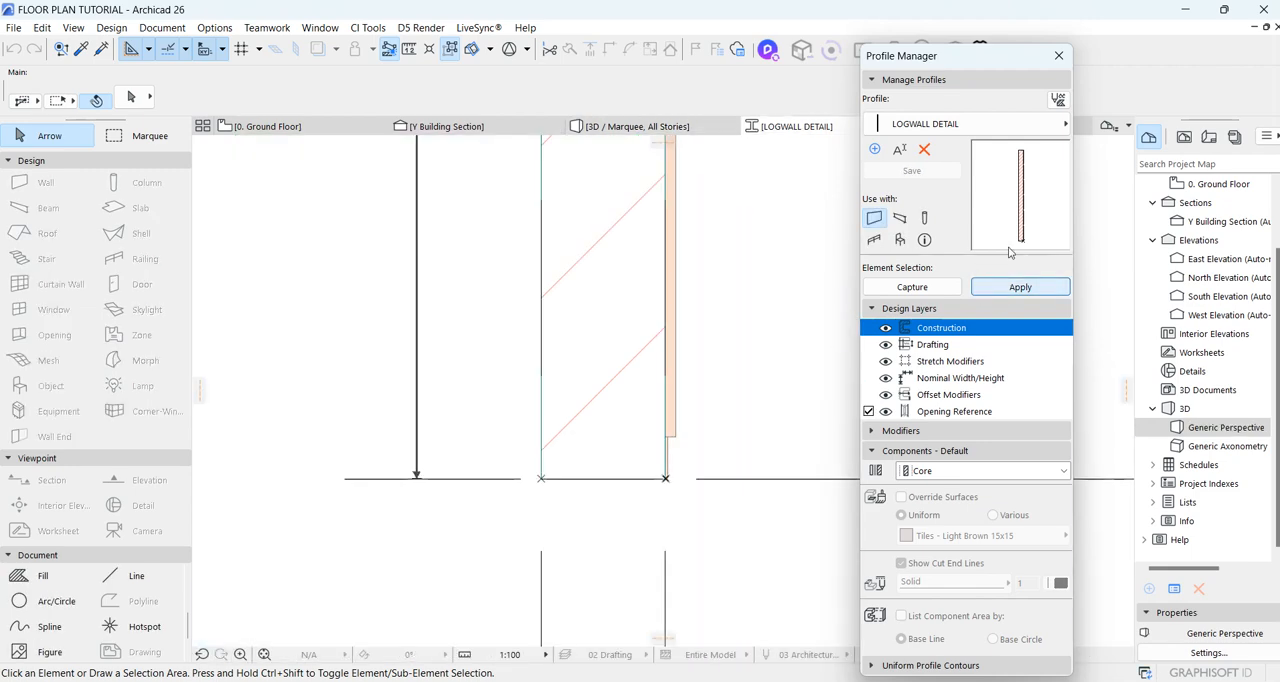
left_click(1059, 56)
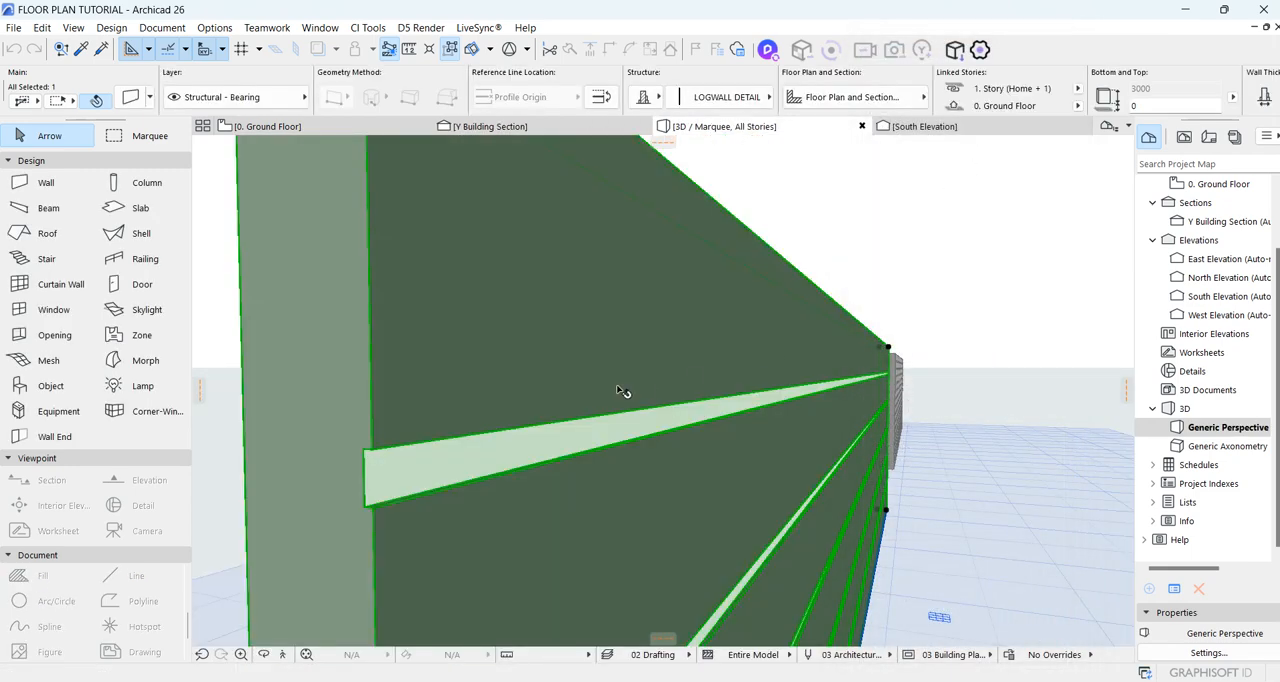
scroll(590, 378, "down", 5)
scroll(577, 370, "down", 4)
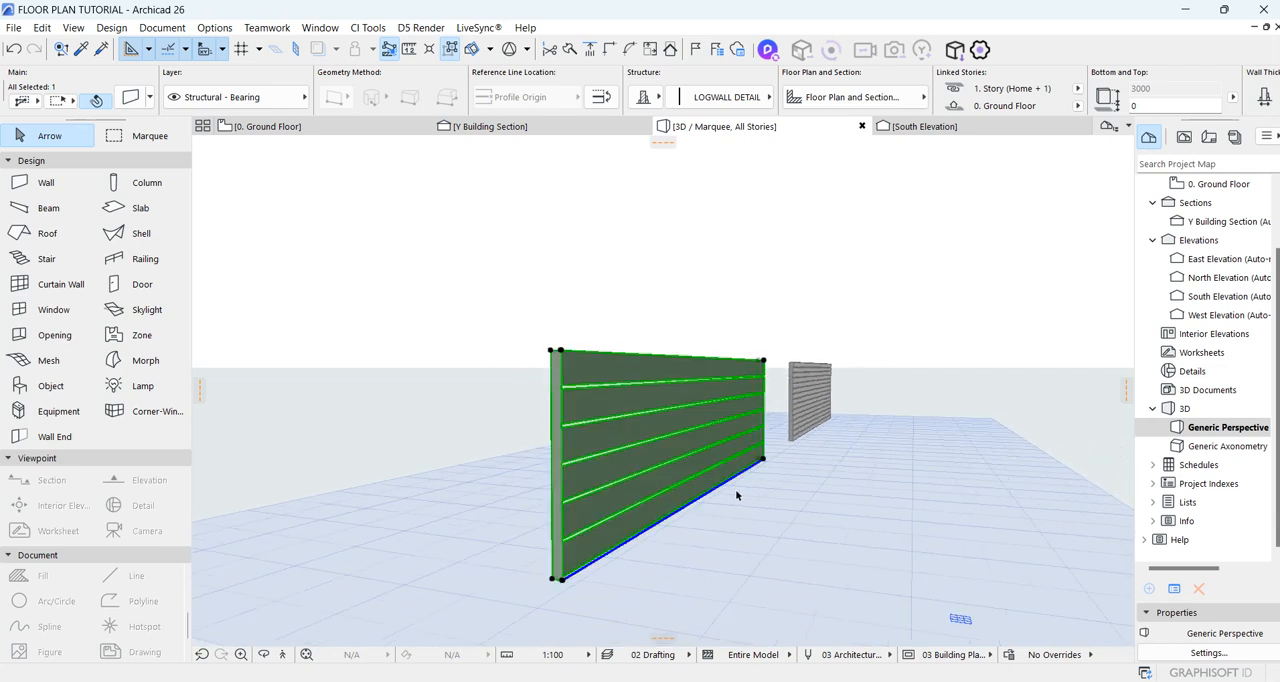
left_click(847, 557)
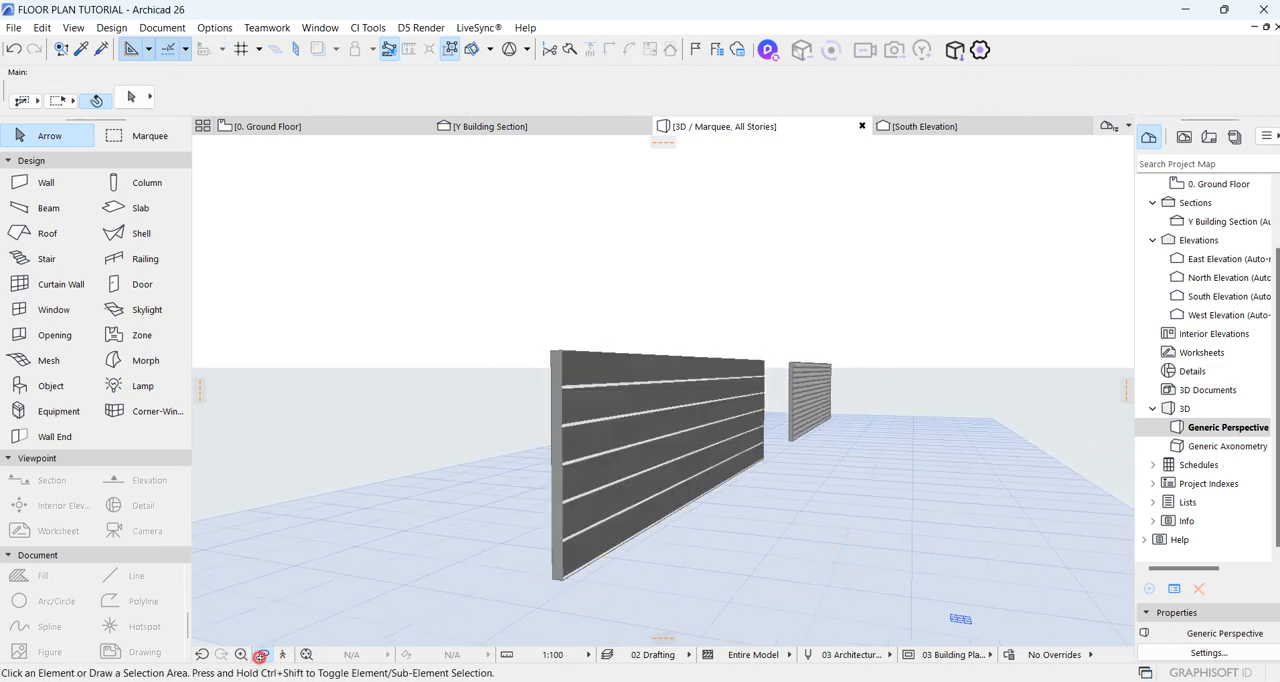
Step: Orbit around both walls in 3D and compare the white-grooved dark gray panels with the log wall
left_click(261, 655)
left_click_drag(663, 382, 878, 309)
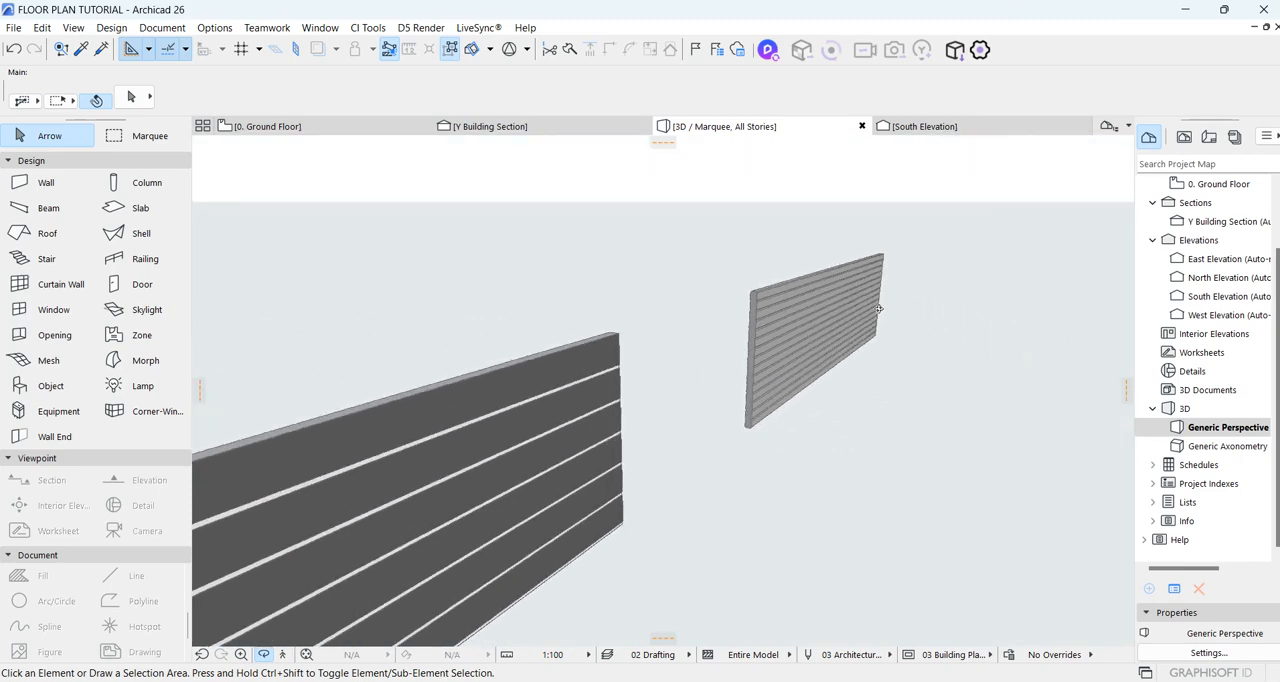
scroll(878, 309, "down", 3)
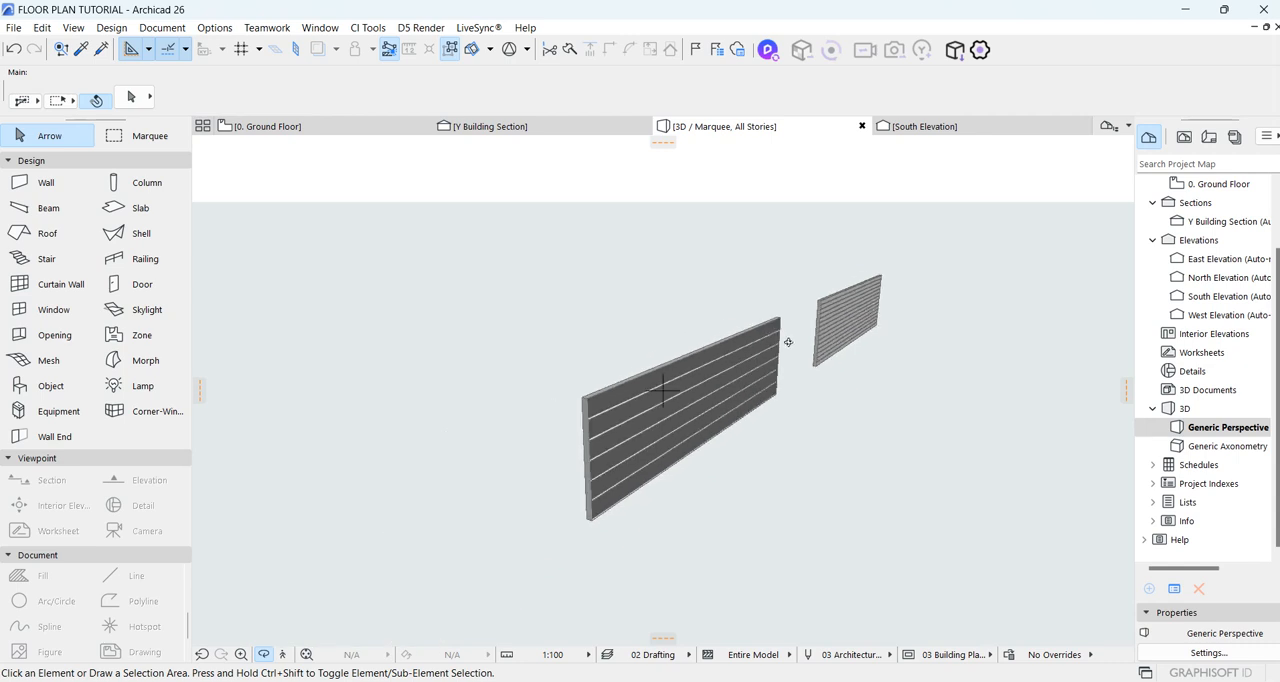
scroll(784, 361, "up", 2)
scroll(784, 361, "up", 4)
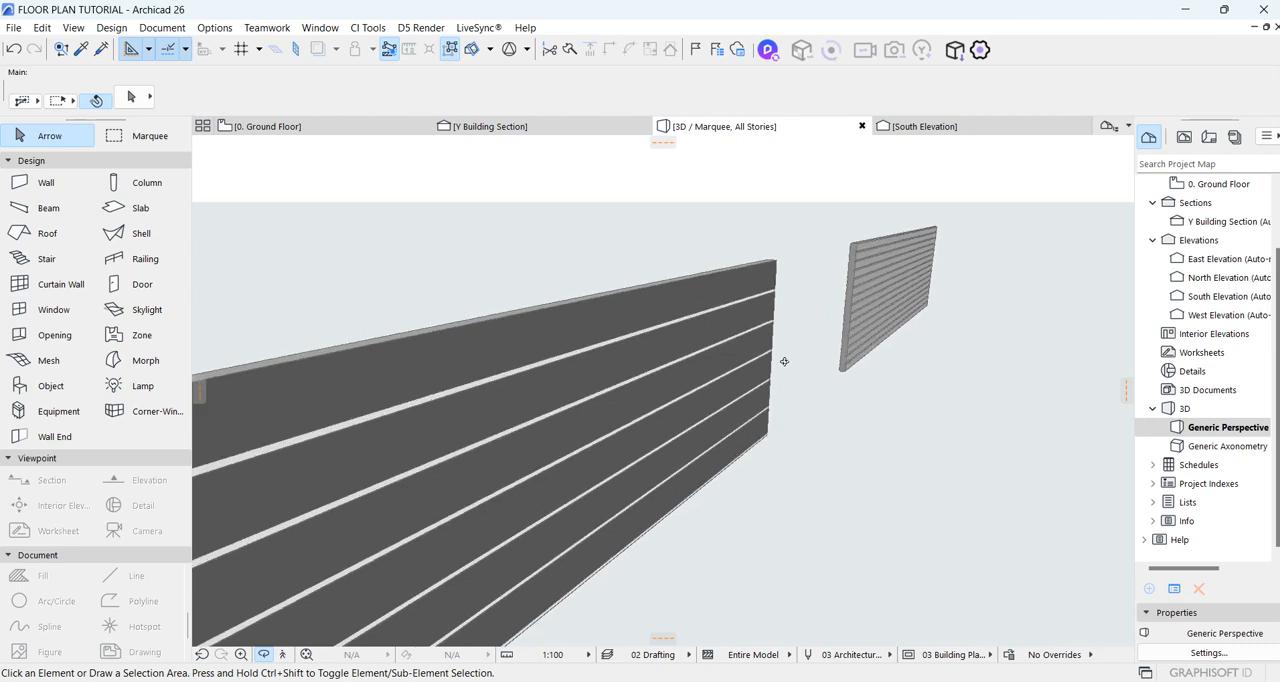
scroll(784, 361, "up", 2)
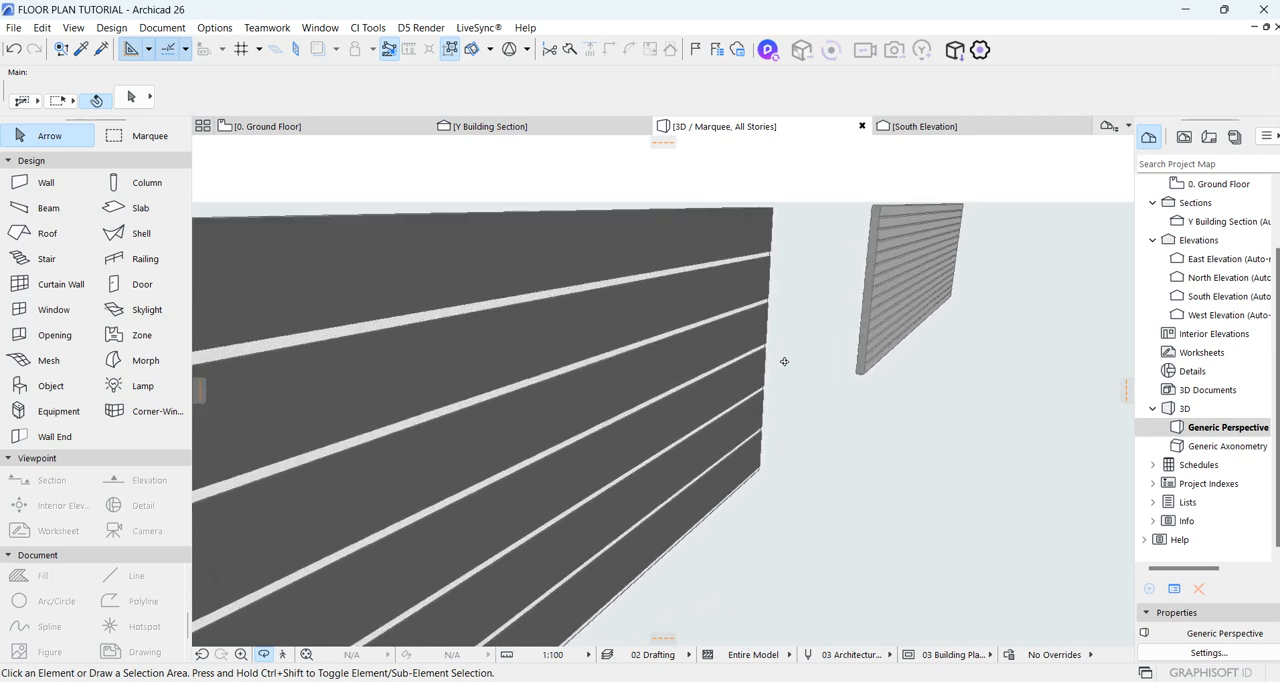